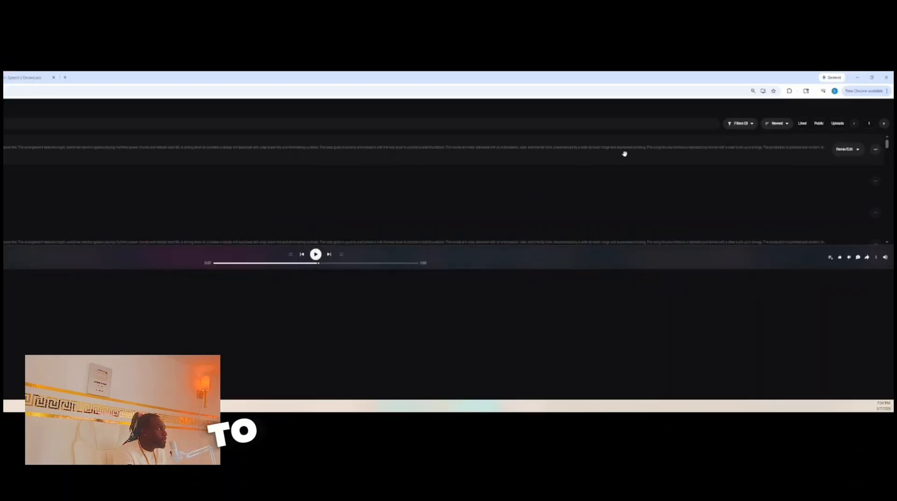
- Start a cover of the newest Feisty's Voice upload and overwrite the current lyrics with the song's own
click(875, 150)
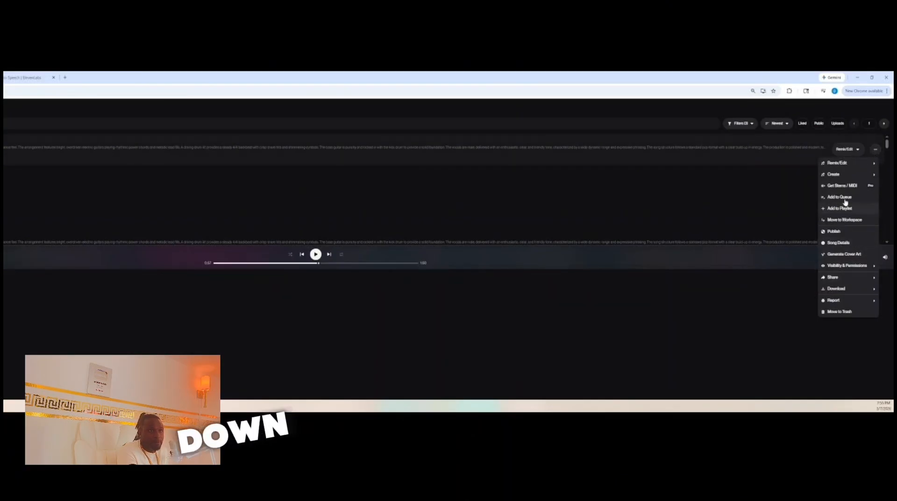
mouse_move(842, 171)
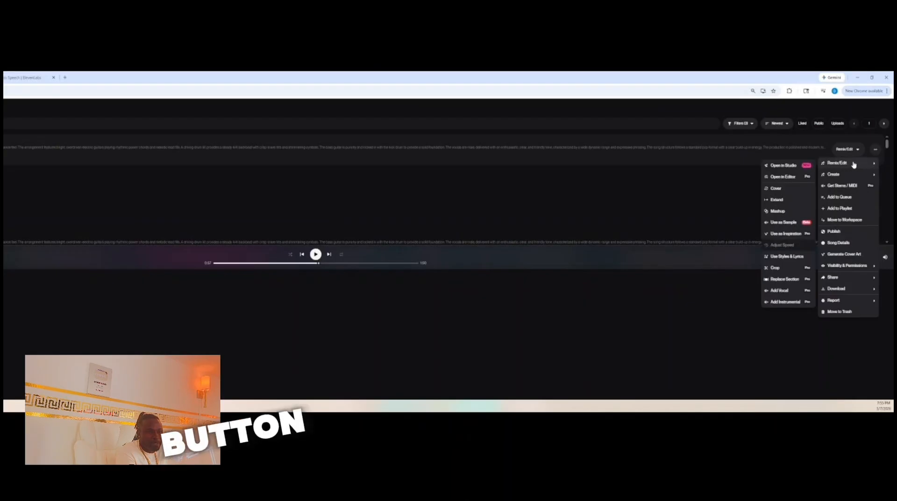
click(776, 189)
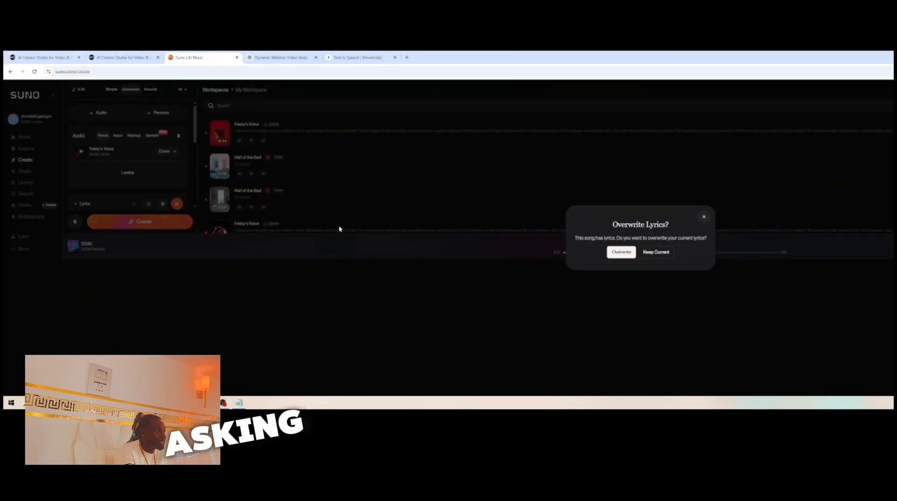
click(620, 255)
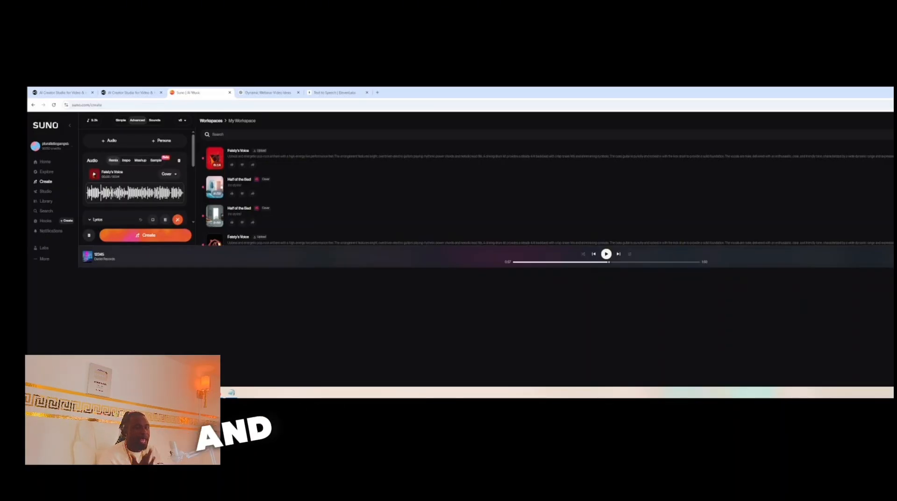
- Delete all the lyrics carried over from Feisty's Voice in the cover form
scroll(146, 202, down, 4)
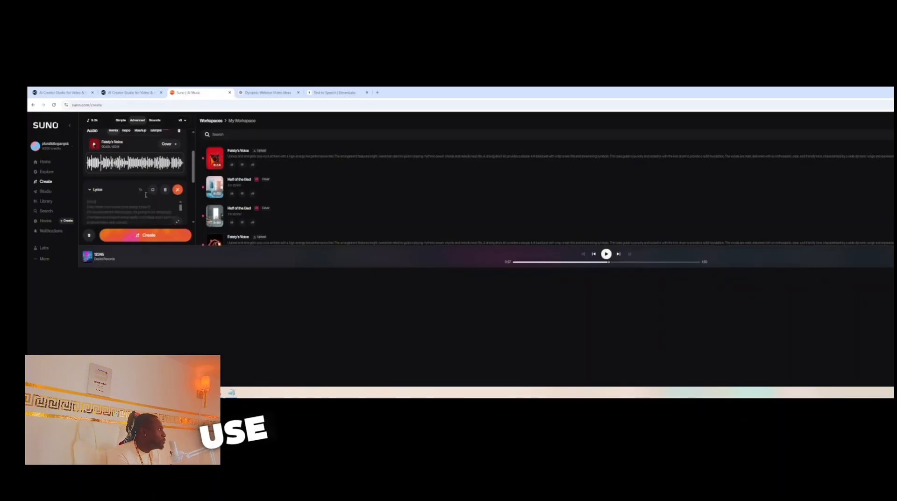
scroll(147, 202, up, 4)
scroll(147, 202, down, 4)
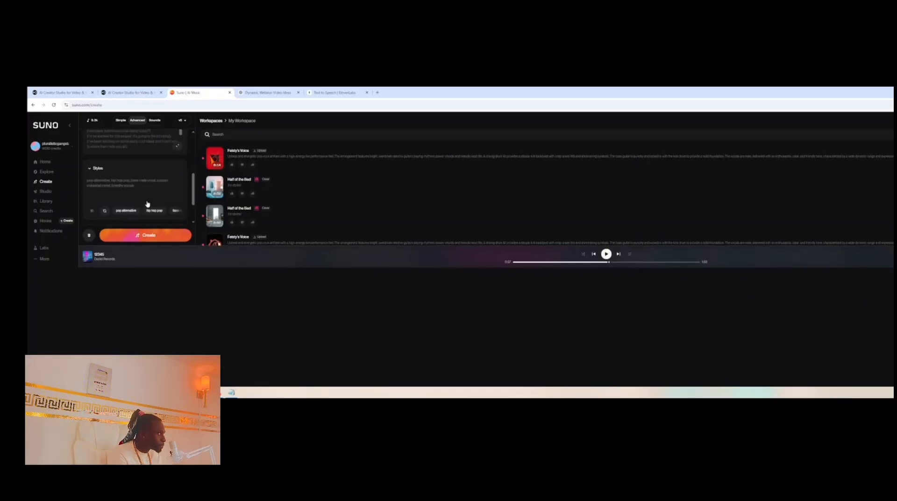
scroll(147, 206, up, 2)
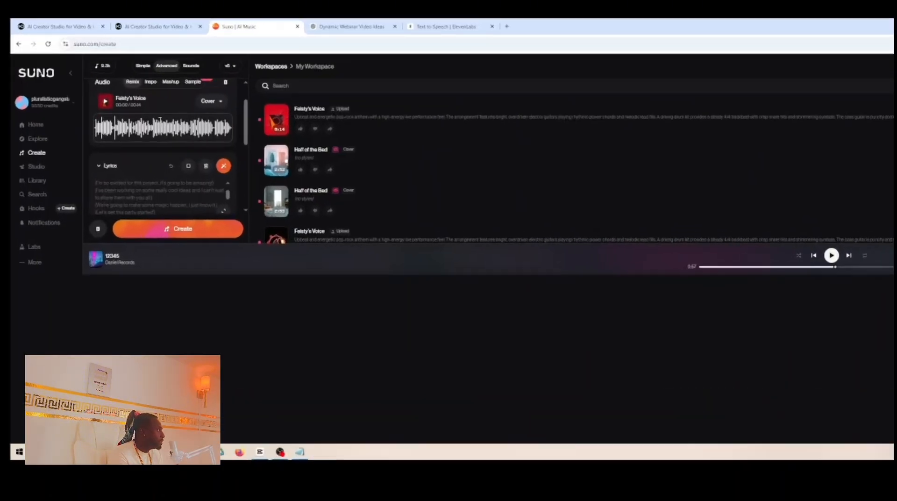
scroll(115, 163, up, 2)
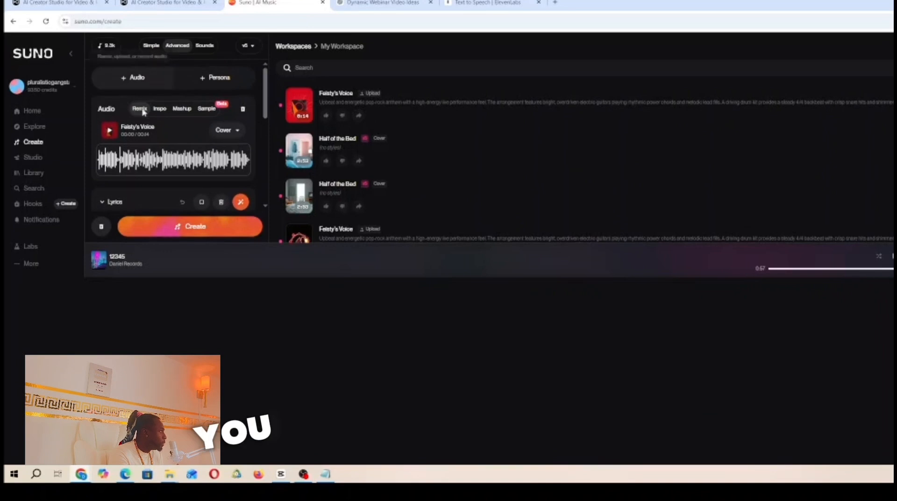
scroll(136, 114, down, 2)
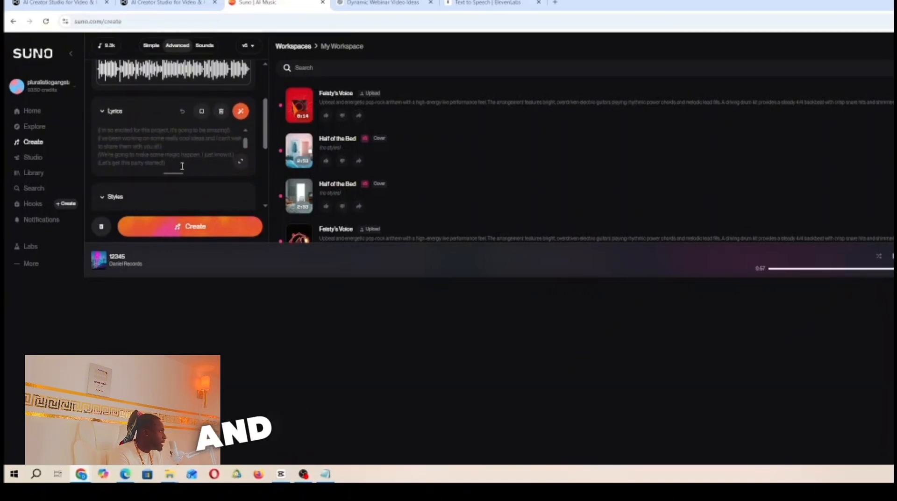
drag(182, 167, 90, 133)
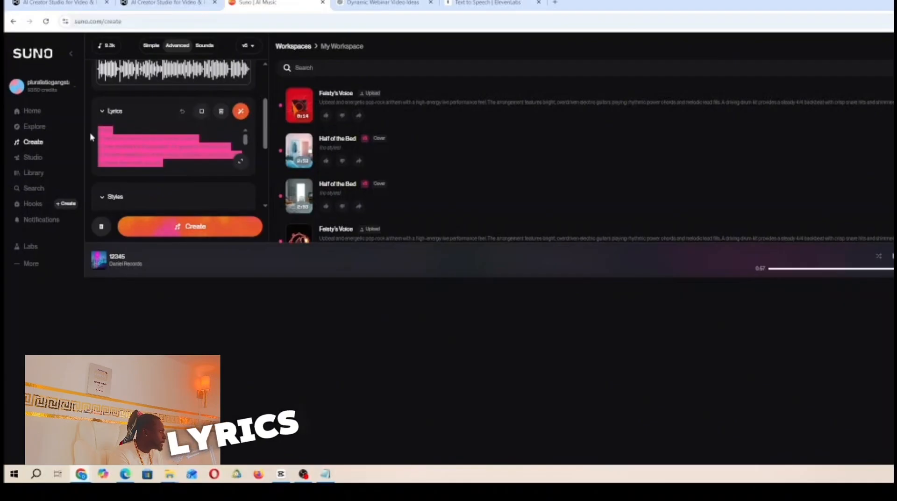
key(BackSpace)
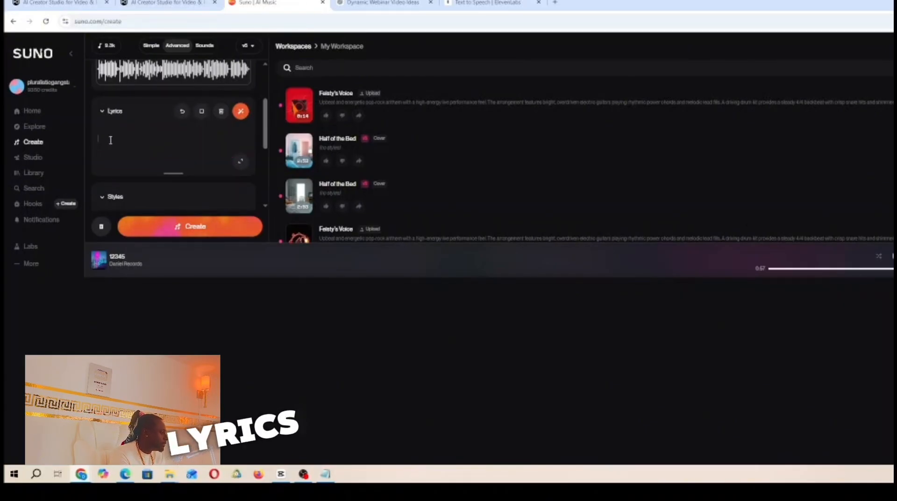
- Generate full-song lyrics with the classic lyrics model from the prompt "a love song about missing you"
scroll(117, 145, up, 2)
scroll(118, 145, down, 3)
scroll(126, 164, up, 1)
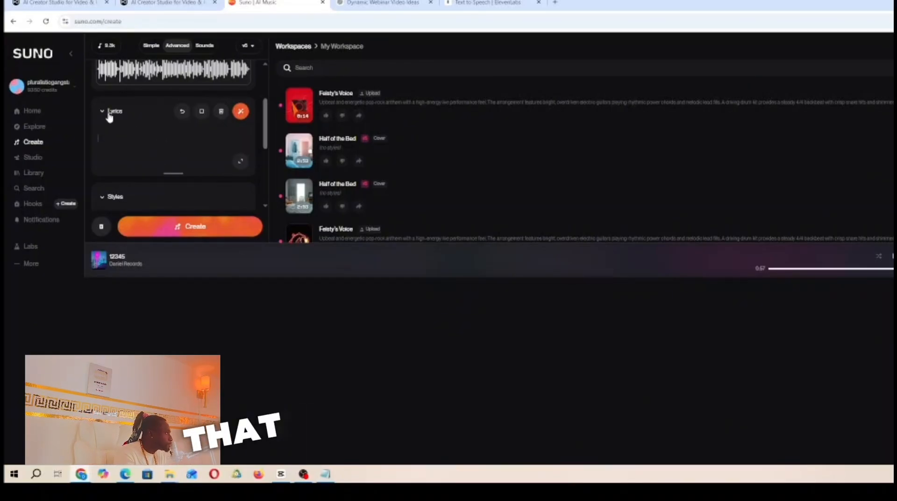
click(241, 113)
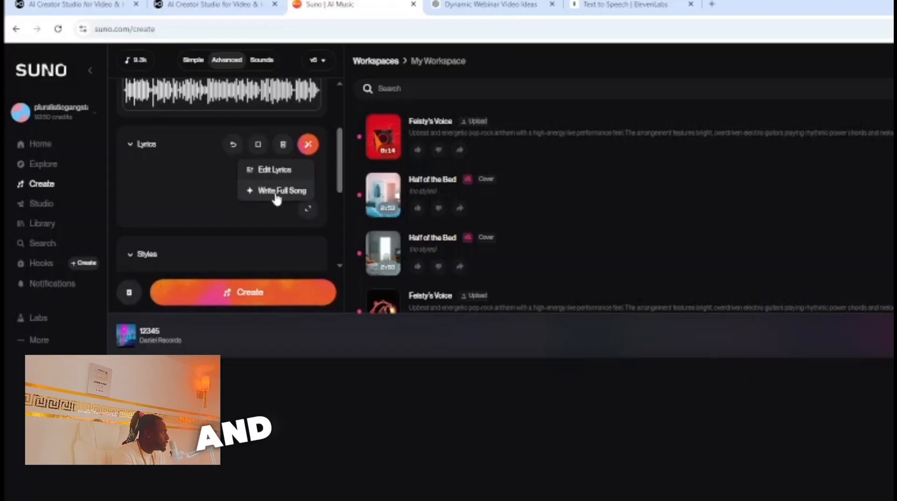
click(281, 191)
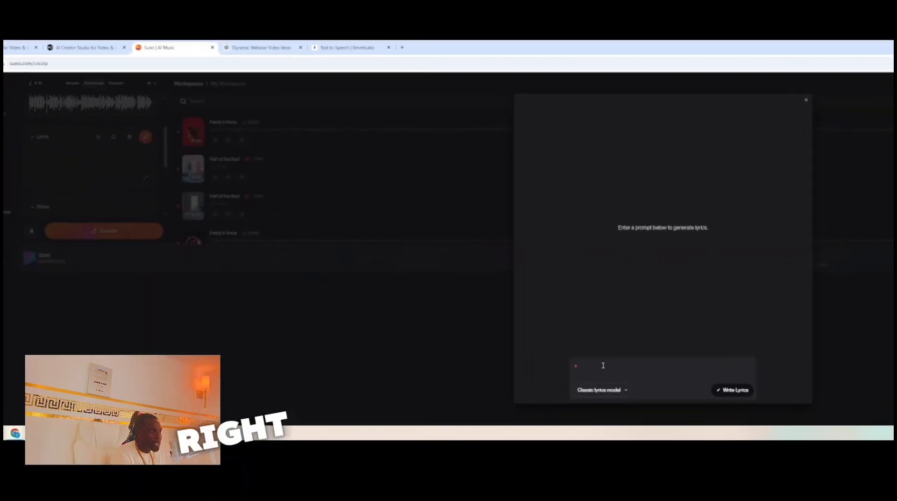
text(a love)
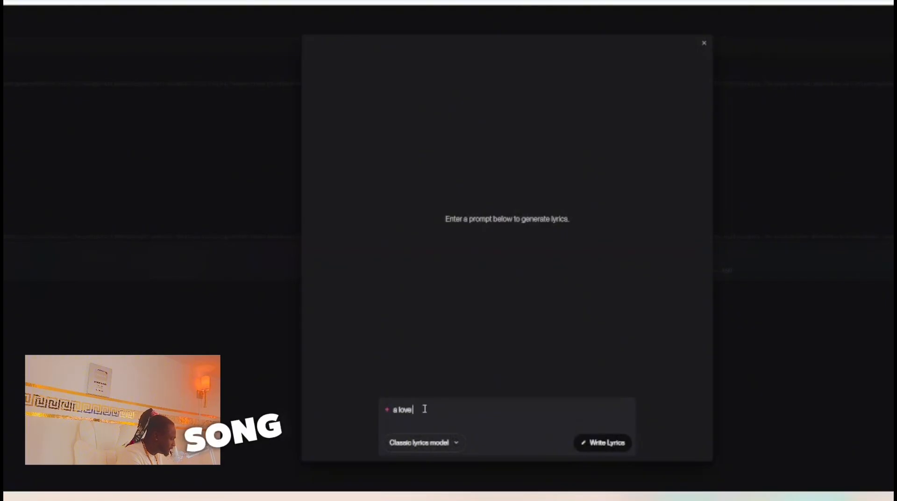
text( song a)
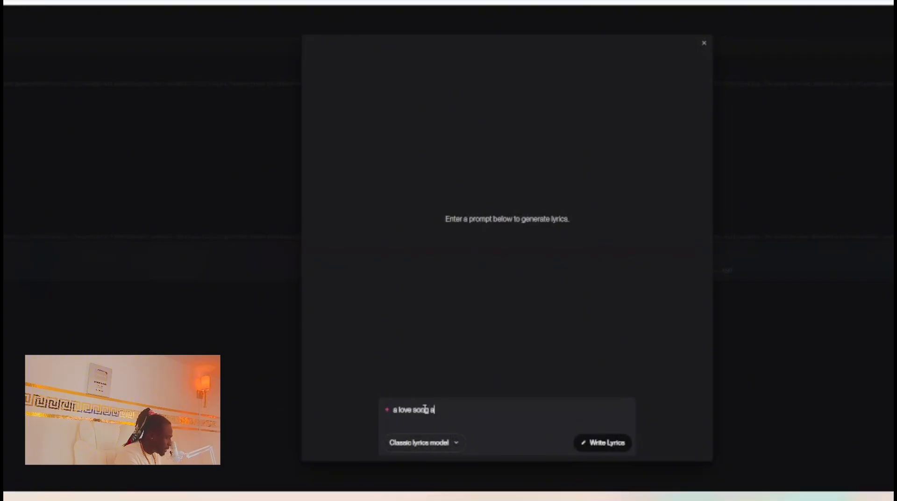
text(bo)
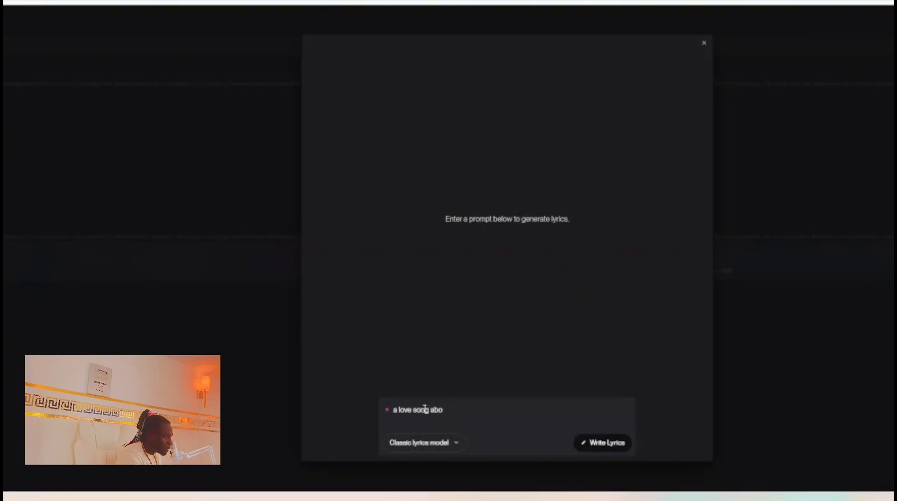
text(ut missing you)
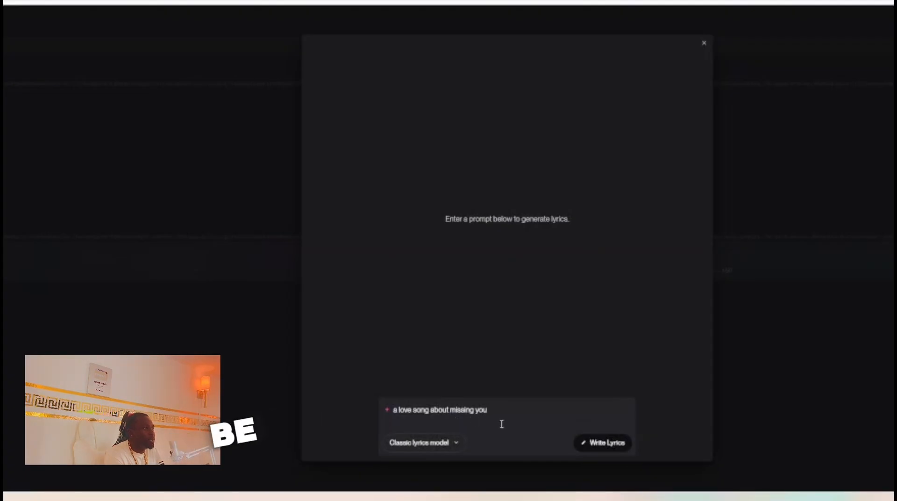
click(593, 447)
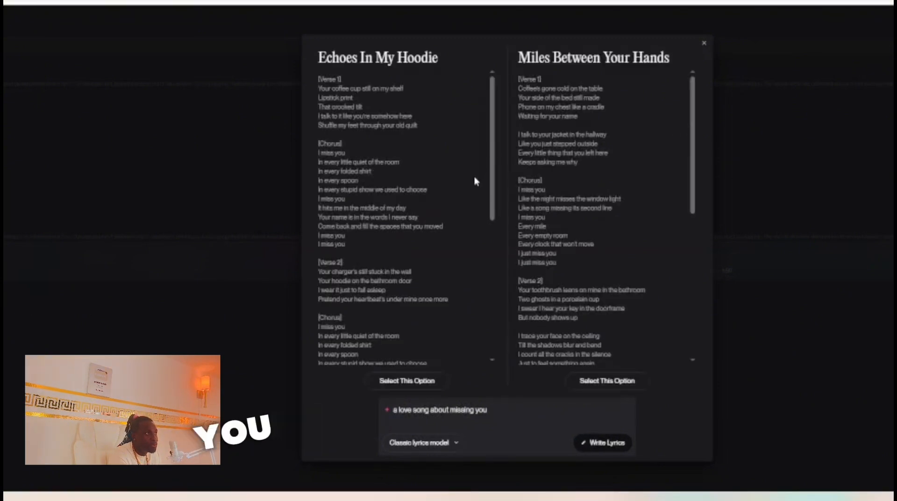
- Look through both generated lyric drafts and use "Miles Between Your Hands" for the song
scroll(474, 183, down, 10)
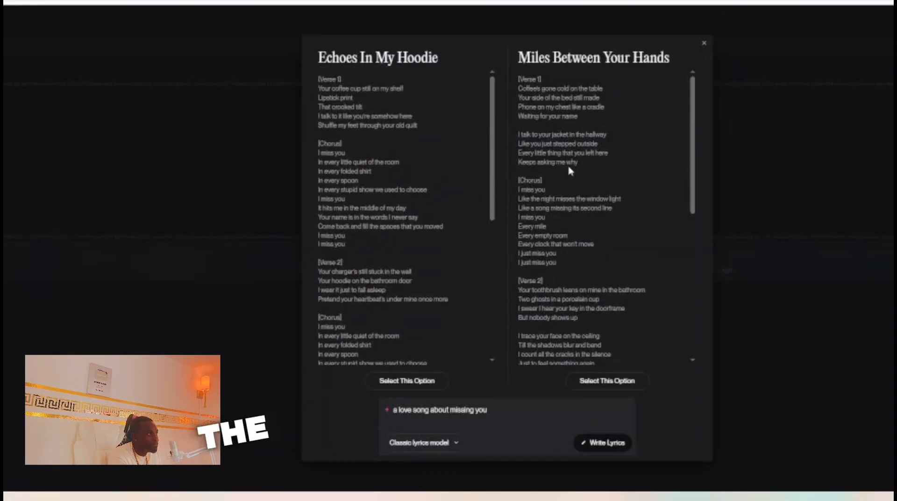
scroll(573, 175, down, 2)
scroll(579, 177, up, 2)
scroll(411, 192, down, 6)
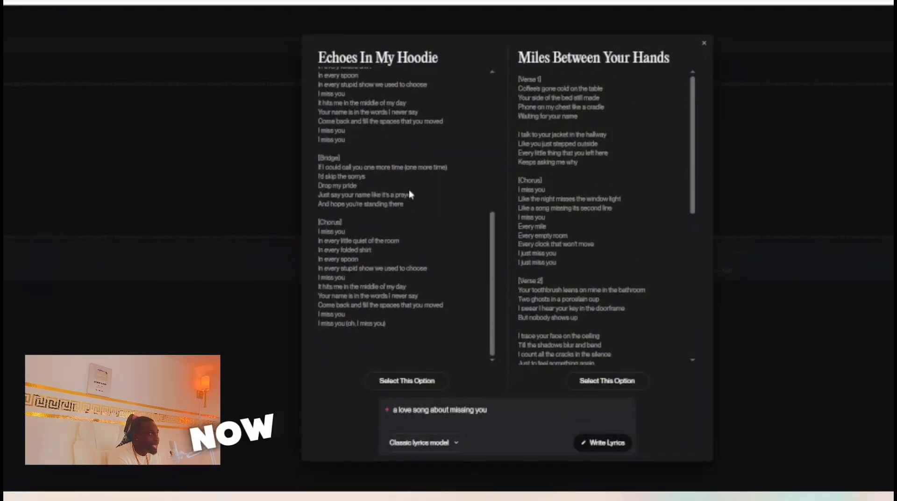
scroll(408, 189, up, 3)
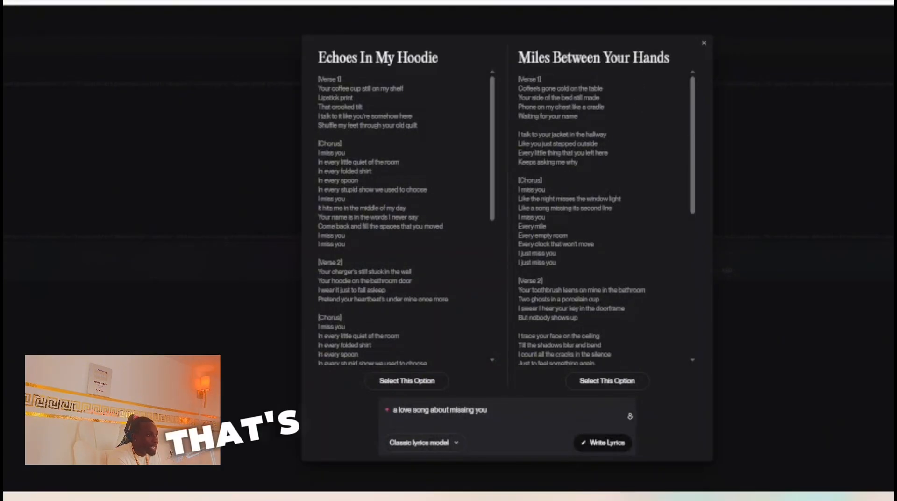
click(617, 384)
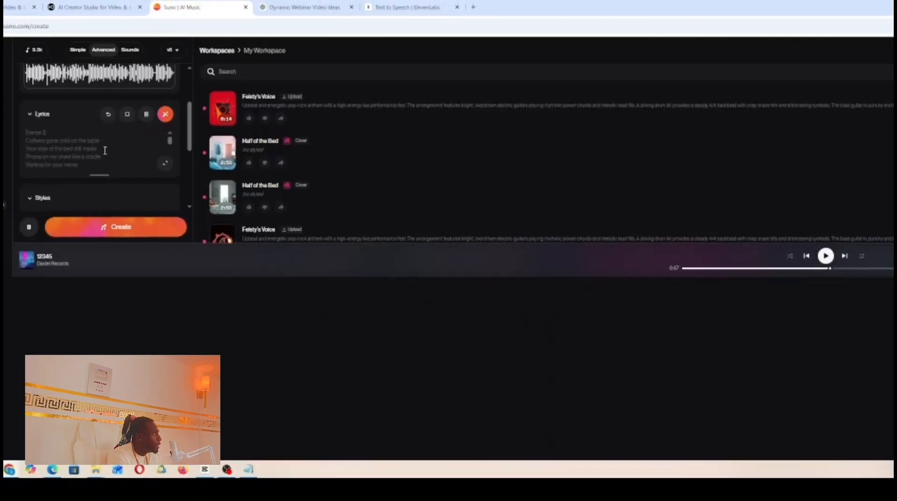
- Review the cover form's source audio, inserted lyrics and style section
scroll(154, 126, down, 4)
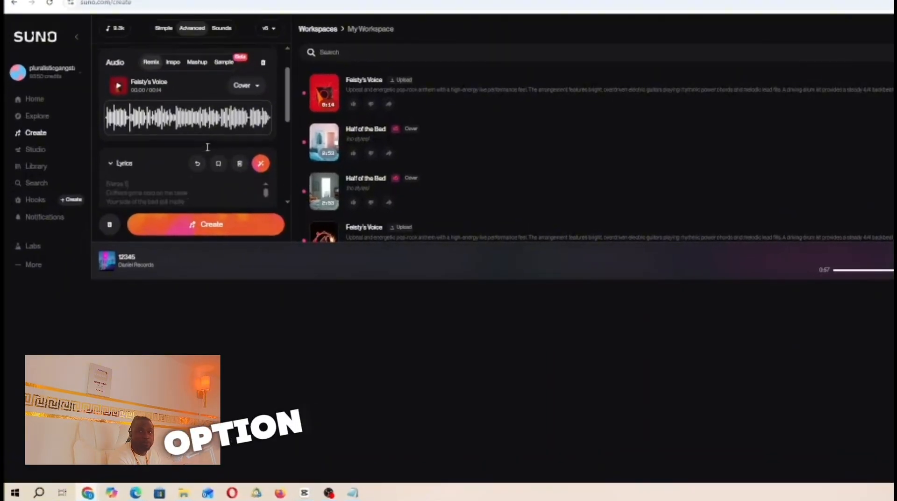
scroll(157, 100, up, 3)
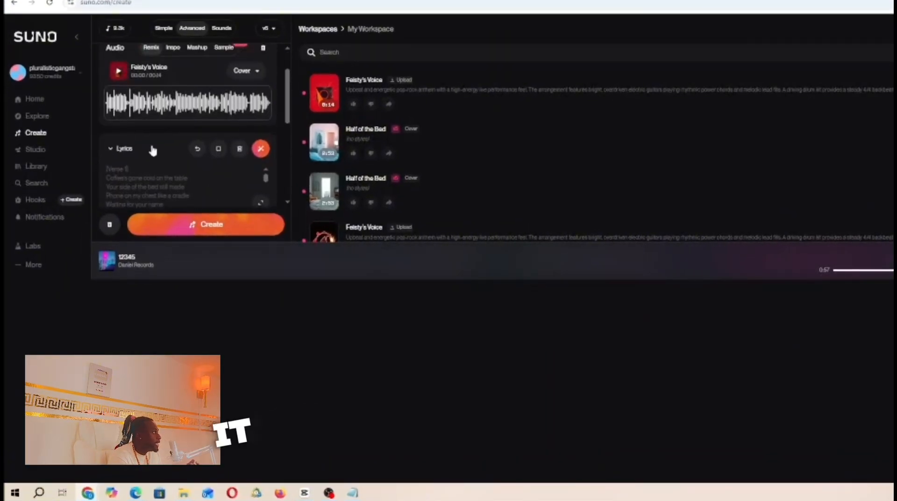
scroll(159, 177, down, 3)
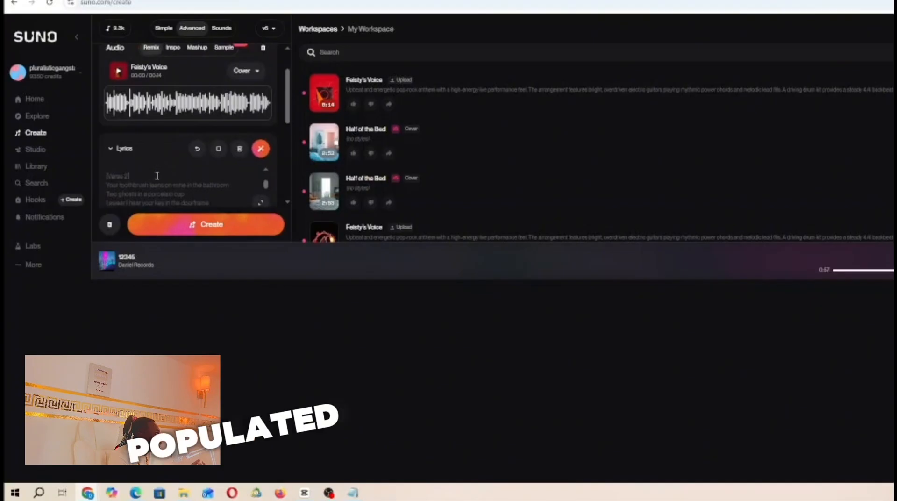
scroll(150, 180, down, 2)
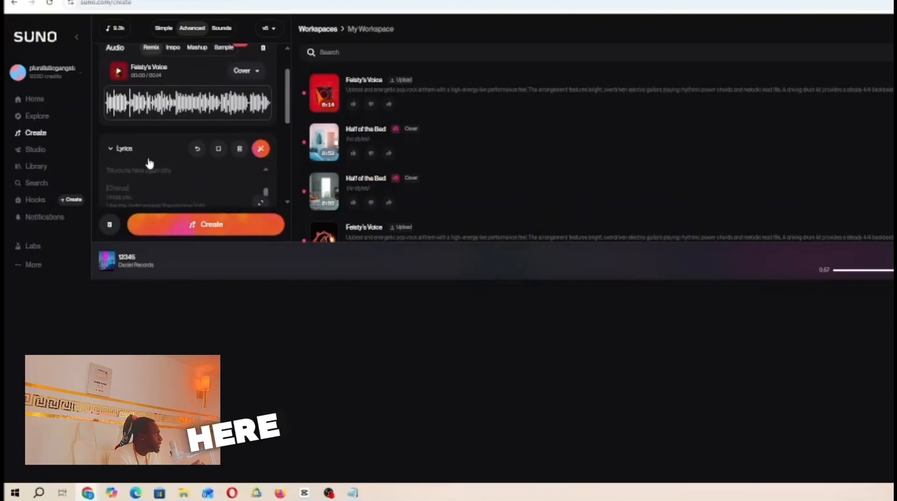
scroll(149, 164, down, 3)
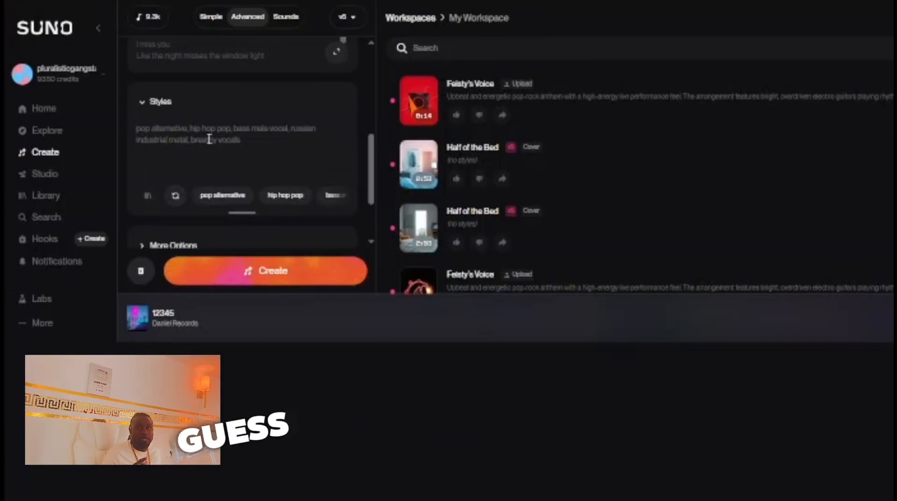
scroll(276, 128, up, 5)
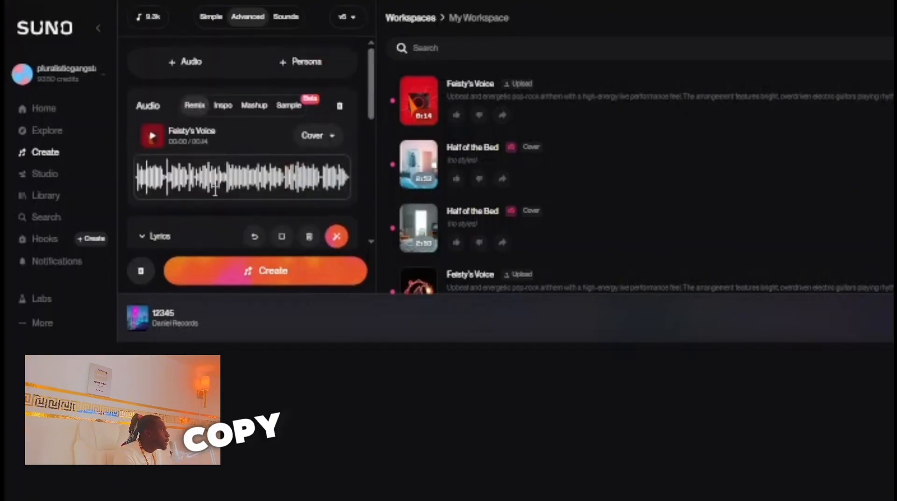
scroll(195, 237, down, 3)
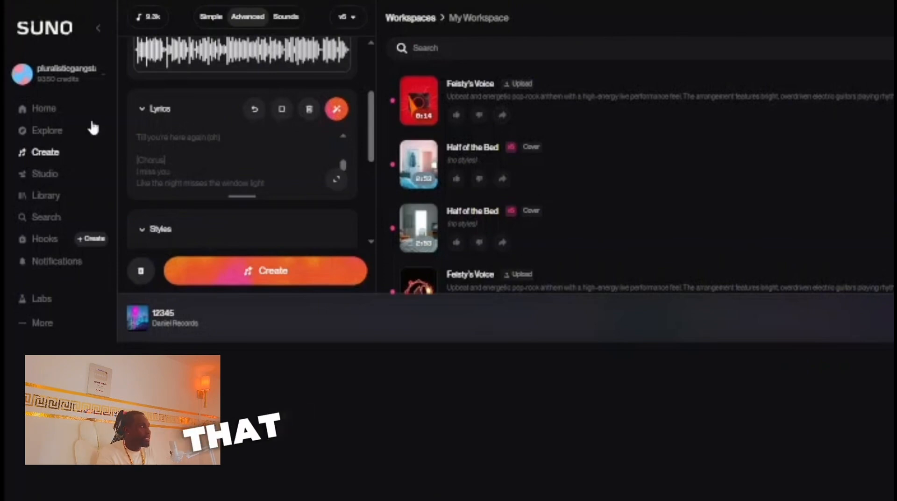
- Set the cover's style to "rnb" and generate the songs
scroll(154, 175, down, 5)
scroll(198, 210, down, 3)
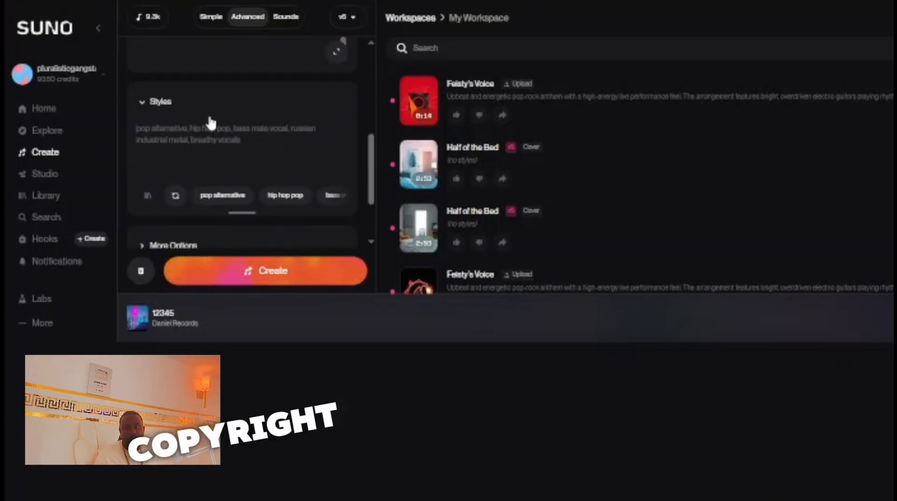
click(231, 165)
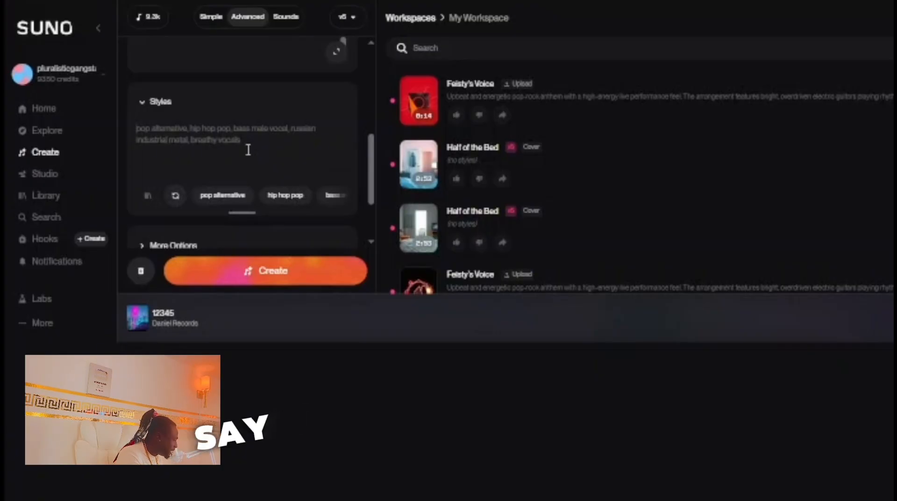
click(220, 139)
text(mb)
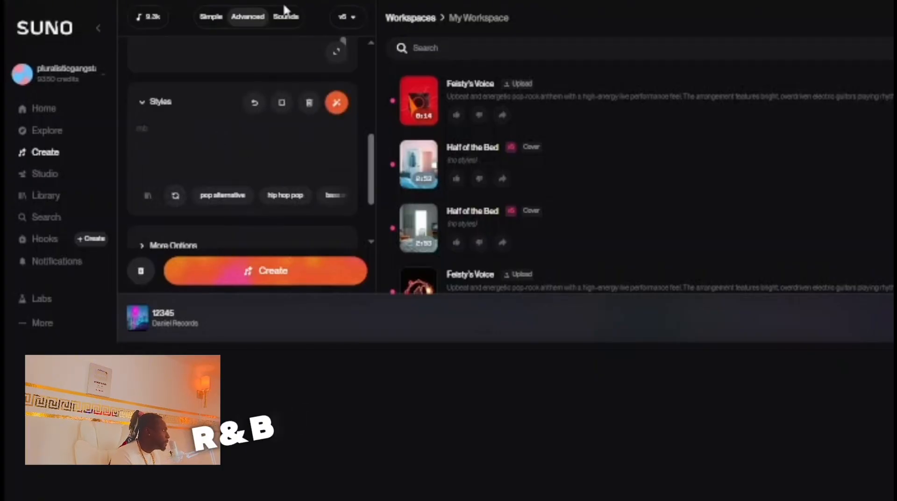
click(317, 269)
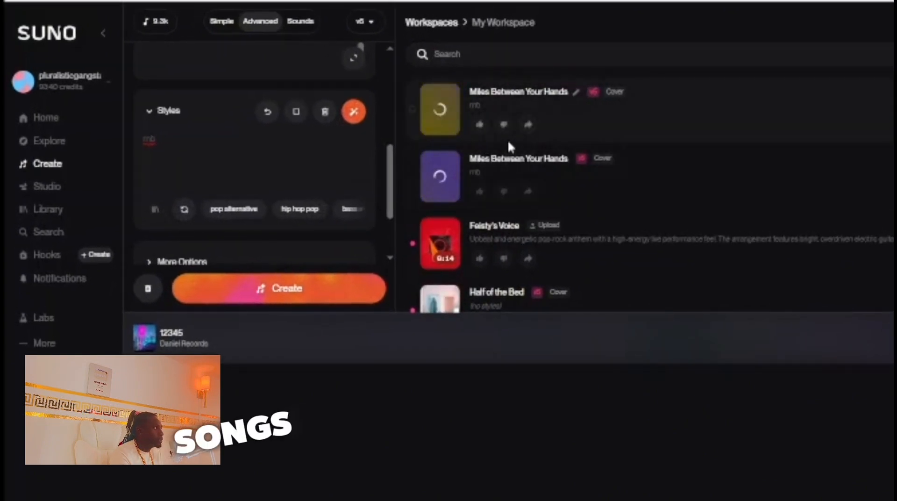
scroll(240, 128, up, 1)
scroll(240, 128, up, 1)
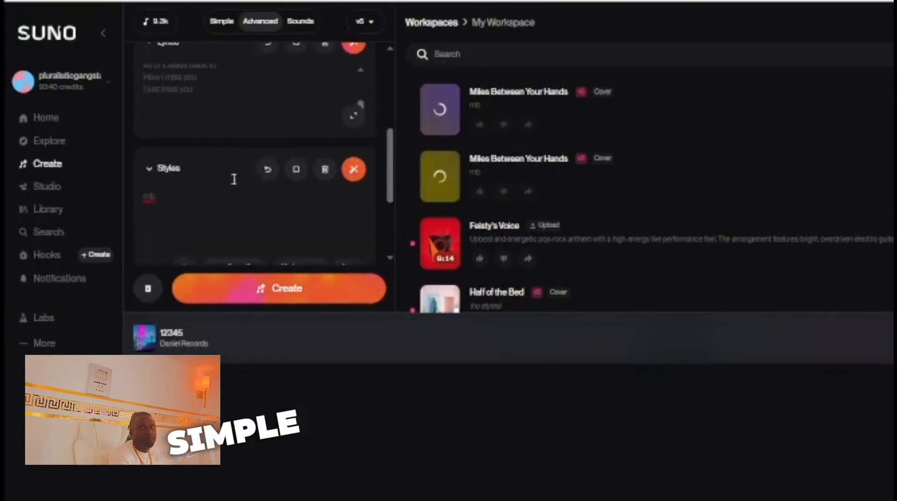
- Show the available download formats for the newest generated "Miles Between Your Hands" cover
scroll(234, 176, down, 3)
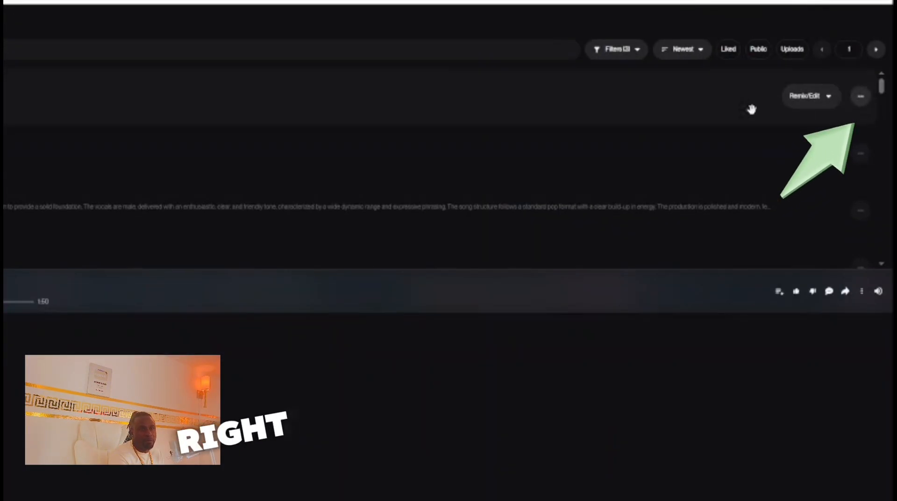
click(861, 101)
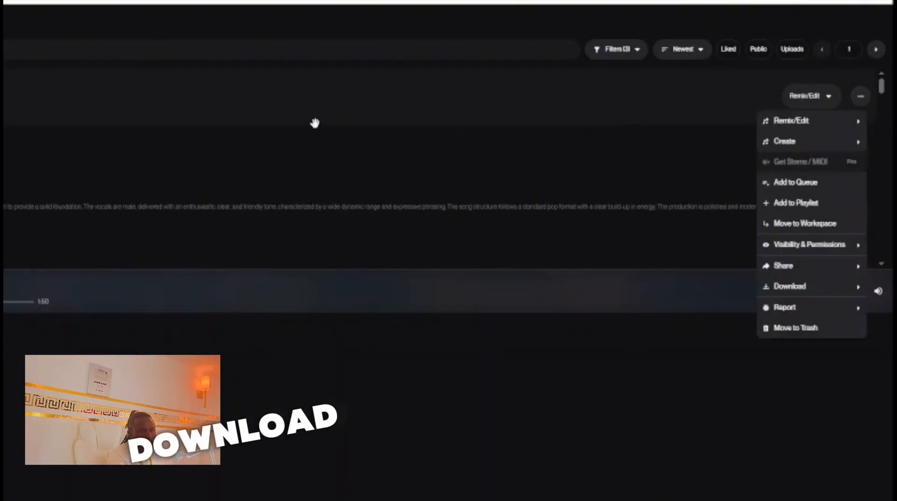
mouse_move(805, 292)
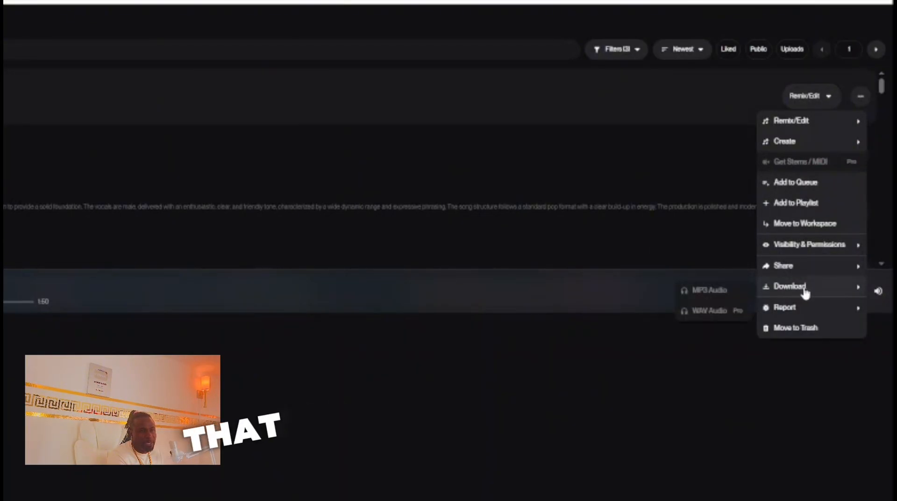
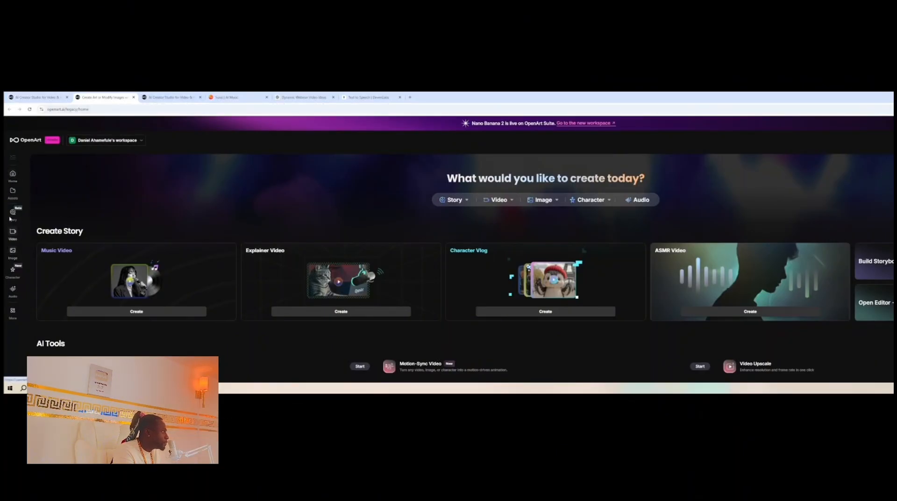
- Switch to OpenArt and generate images from a prompt for a hyper realistic female rapper in a pink outfit, mid twenties, singing into a mounted mic
click(13, 253)
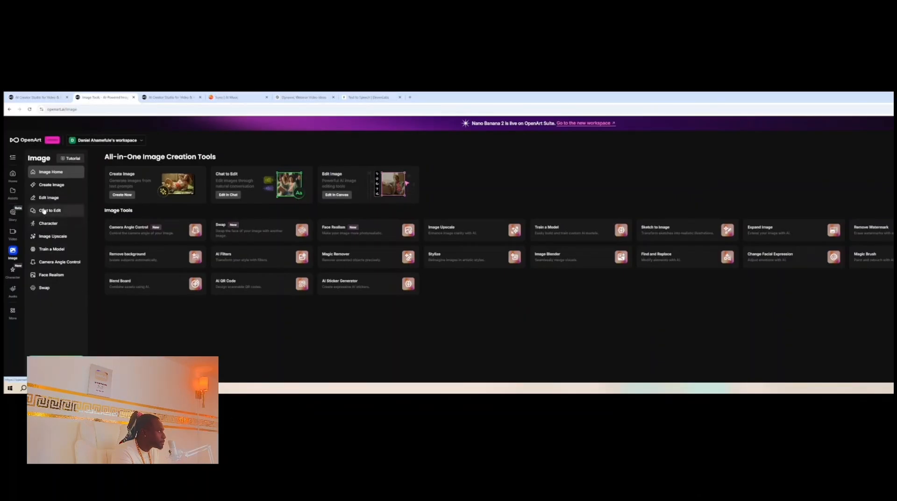
click(49, 185)
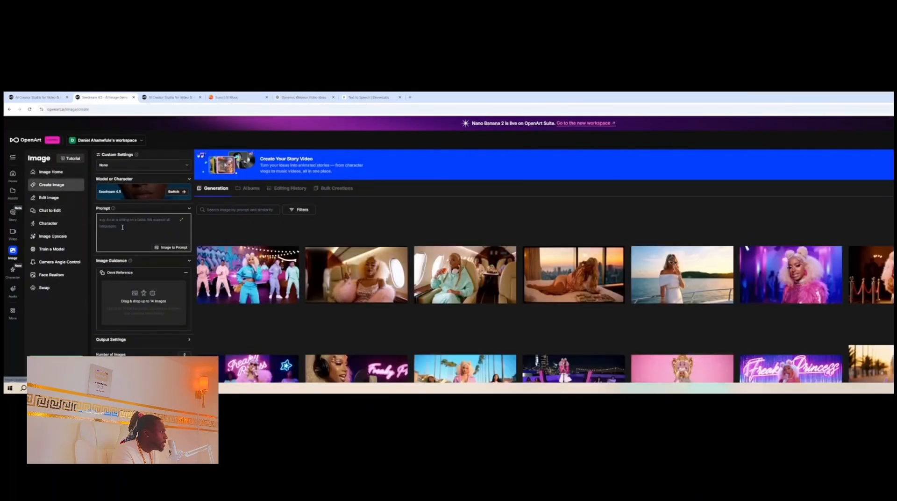
right_click(123, 229)
click(136, 283)
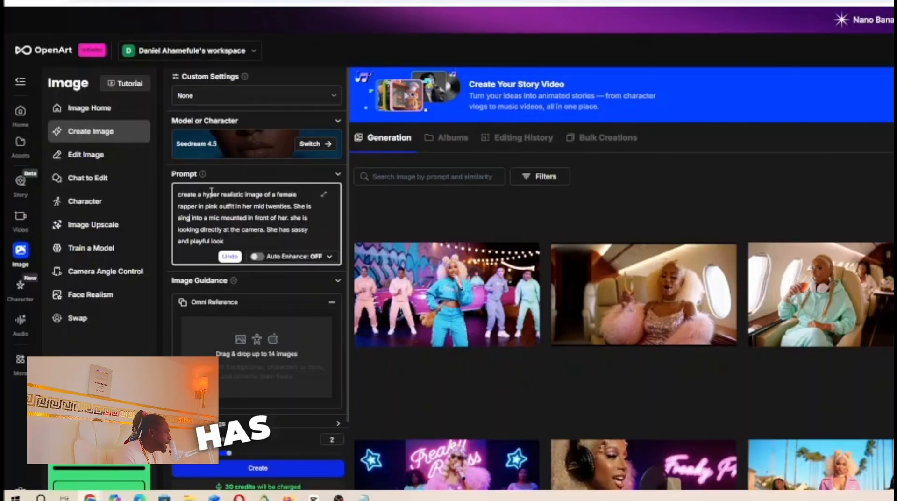
text(ing)
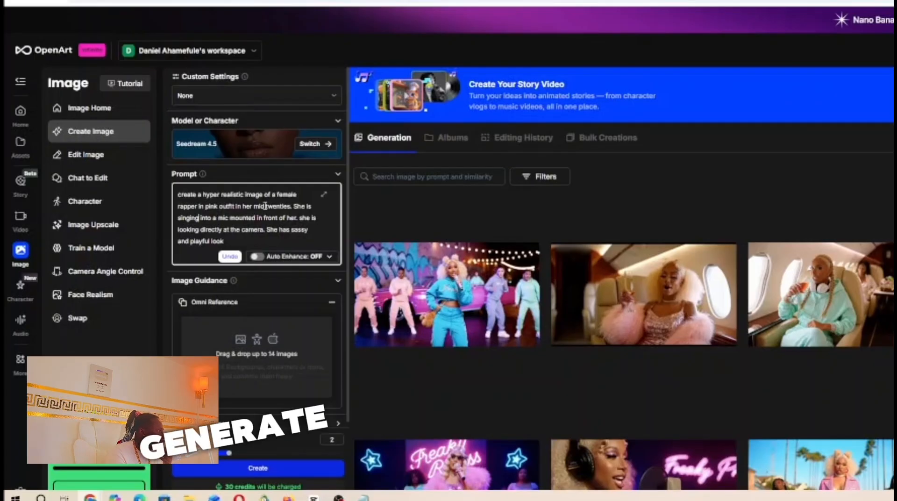
click(286, 469)
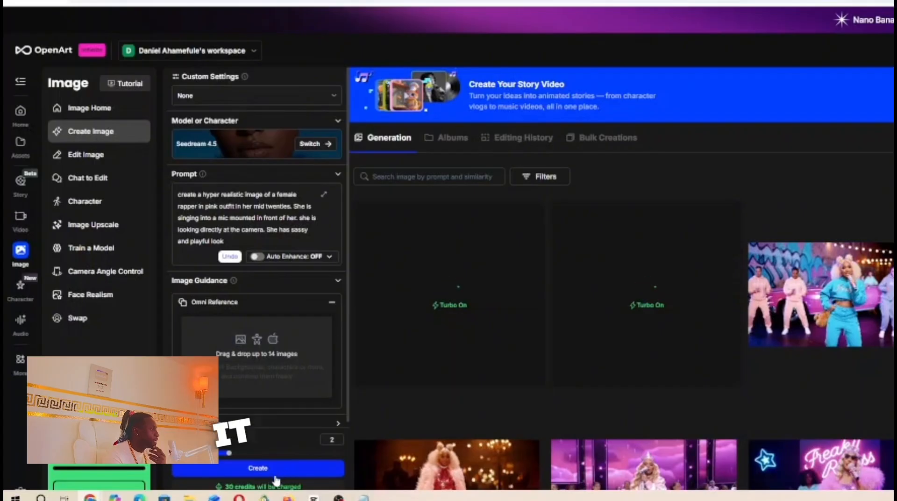
- Clear the number of images and enter 2 again
scroll(243, 388, down, 1)
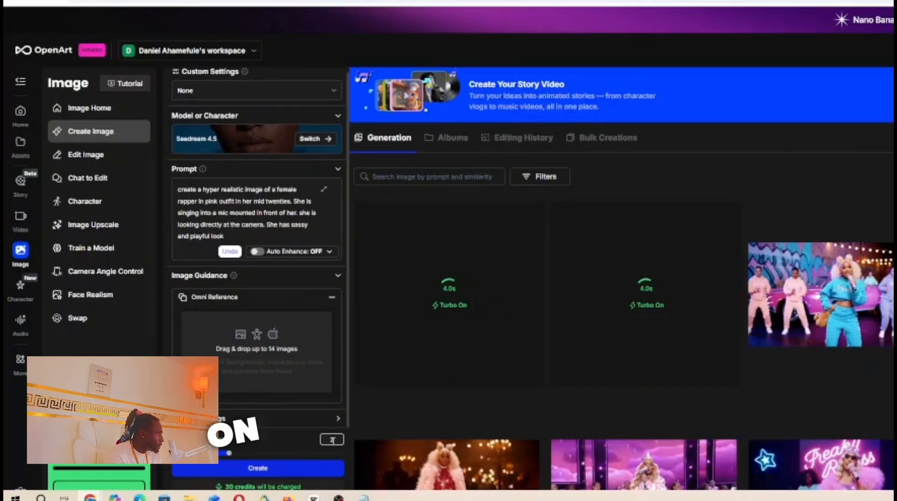
text(2)
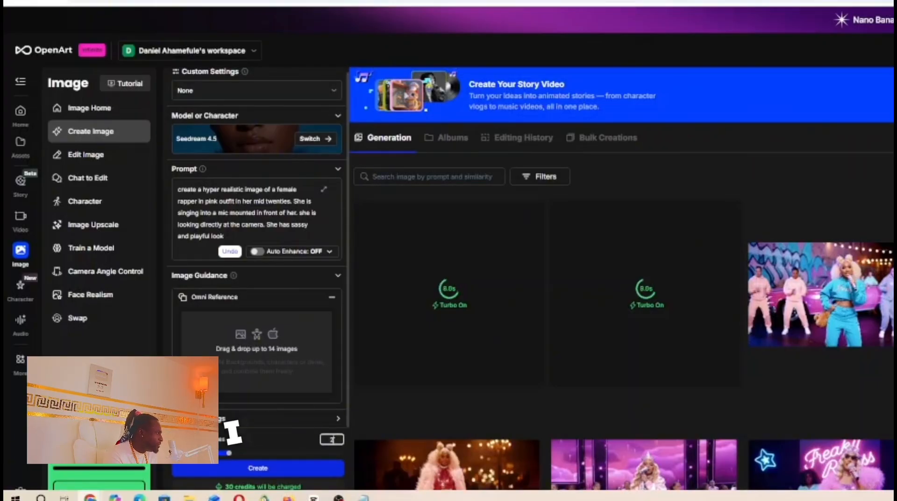
key(BackSpace)
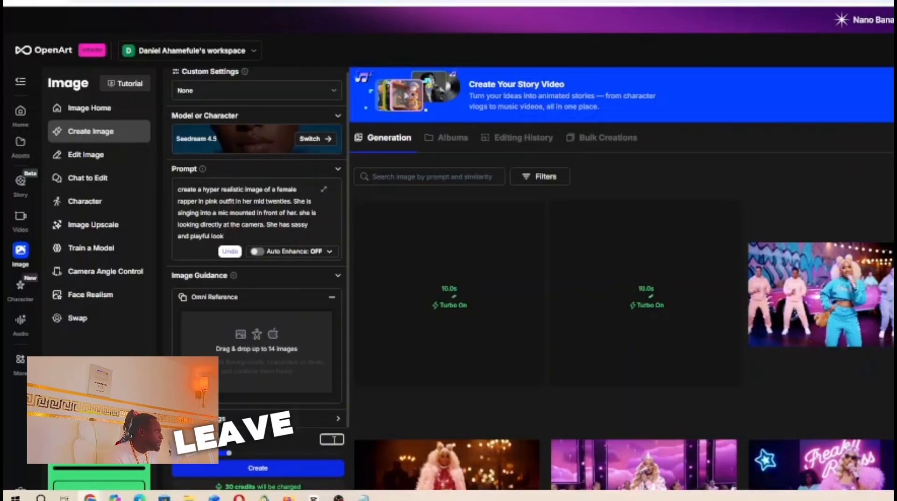
text(2)
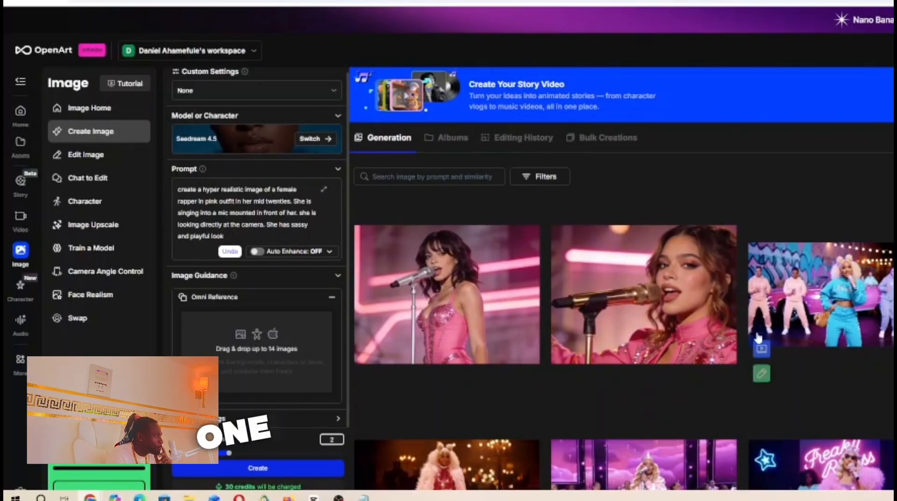
- Compare the two generated singer images, view the dark-haired singer's image in detail and close it
mouse_move(470, 295)
mouse_move(714, 295)
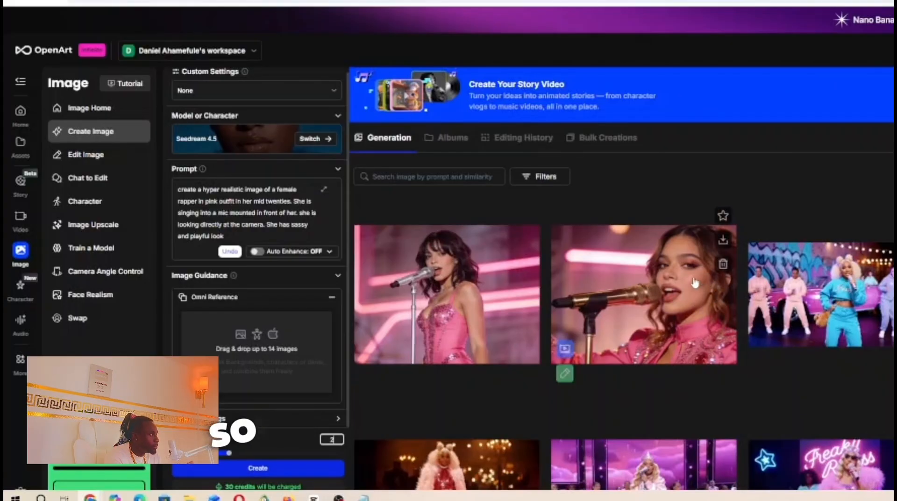
mouse_move(449, 280)
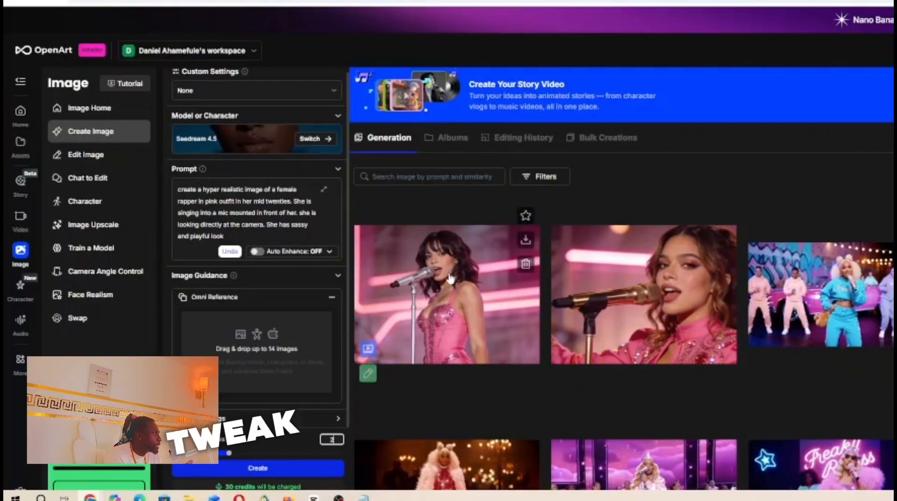
mouse_move(650, 305)
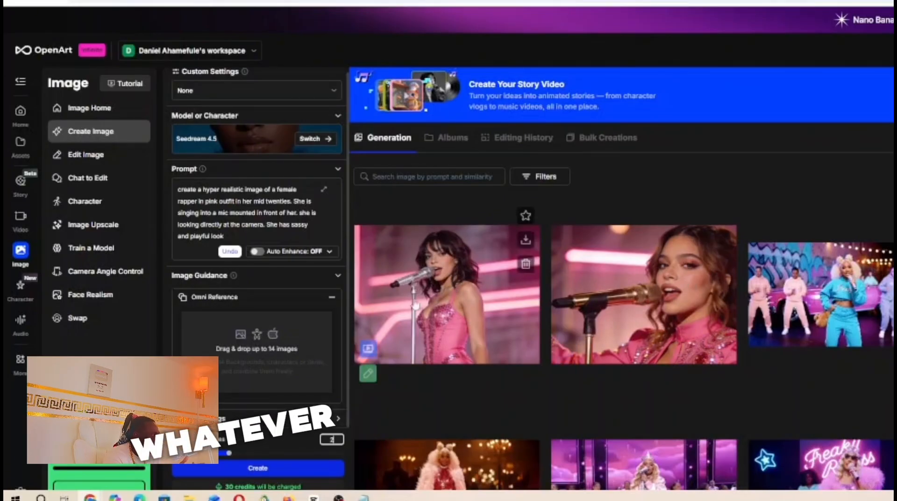
click(532, 248)
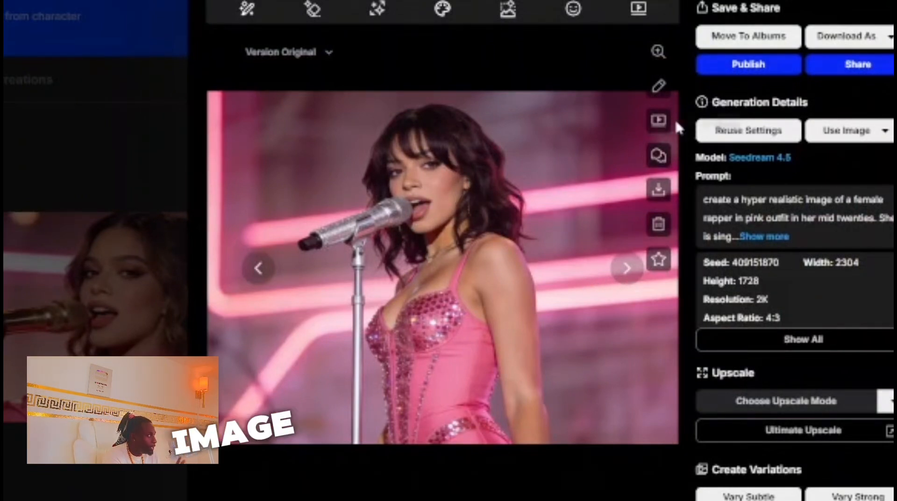
click(887, 2)
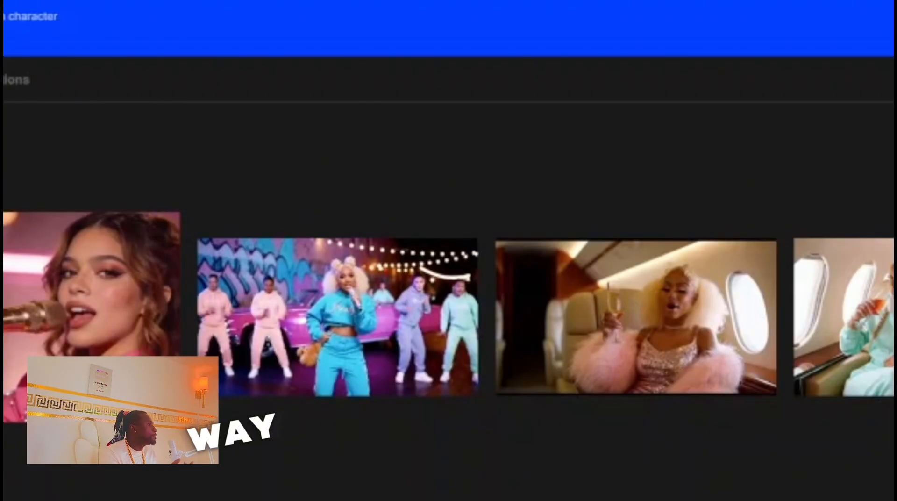
- Return to the OpenArt home page and start a music video of the Singing Video type
click(6, 317)
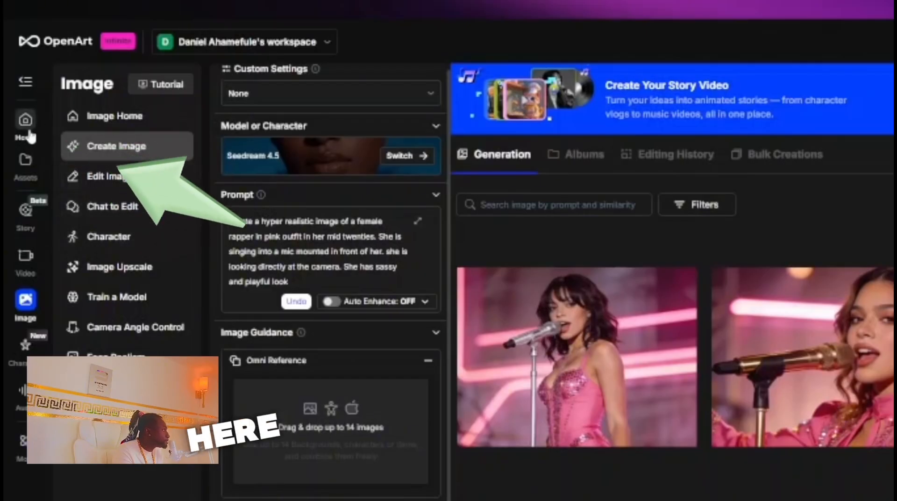
click(26, 124)
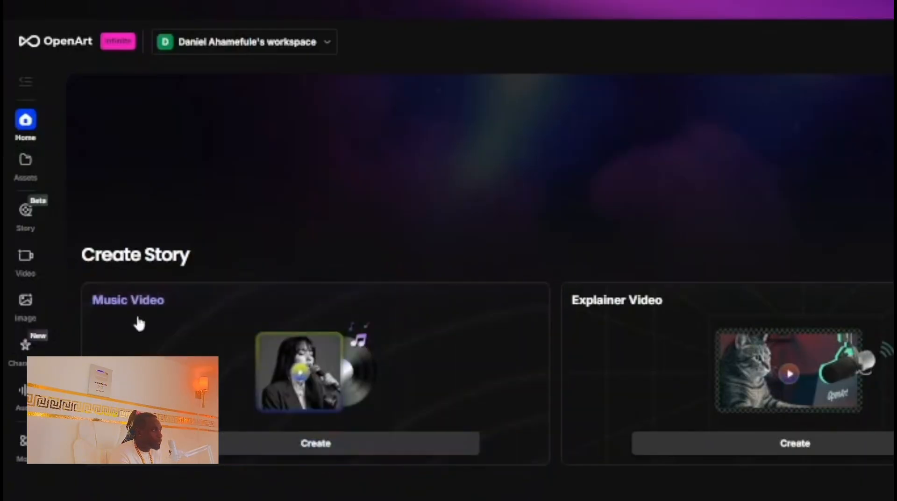
click(114, 310)
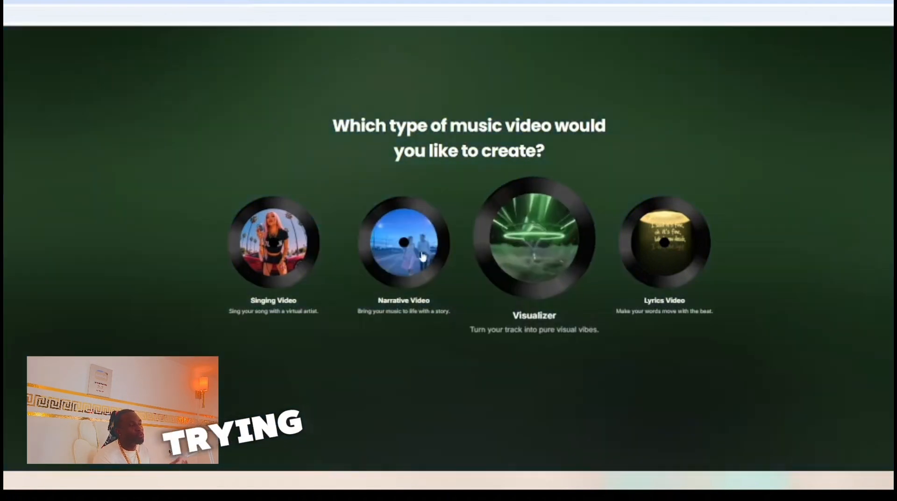
mouse_move(419, 263)
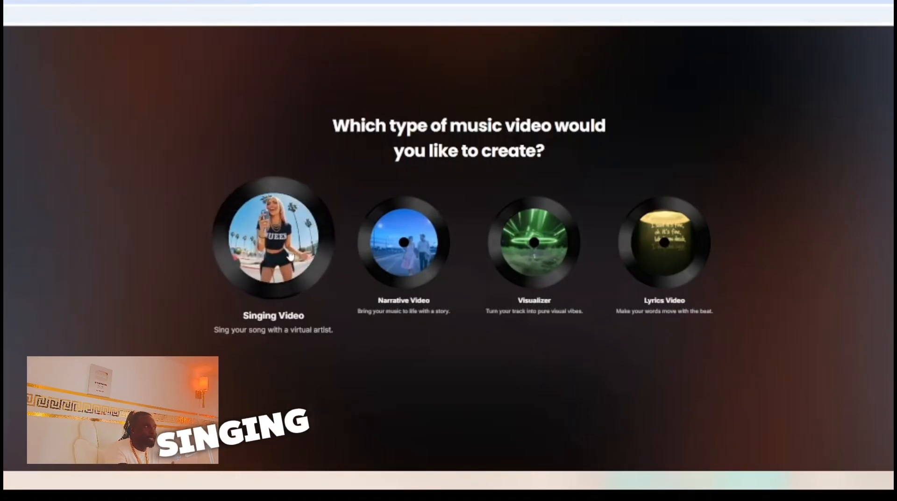
click(287, 304)
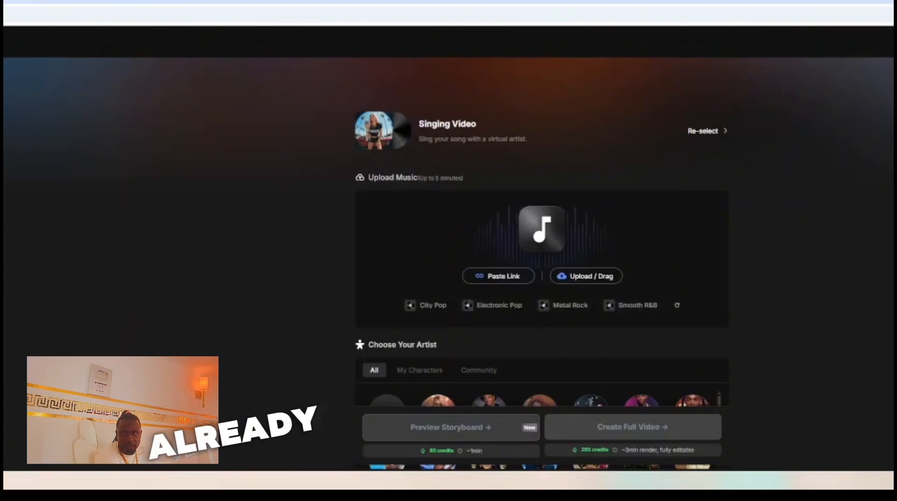
- Upload "Freaky Princess - Feisty.mp3" as the video's music and use the full 0:00 - 2:56 segment
click(586, 275)
click(804, 241)
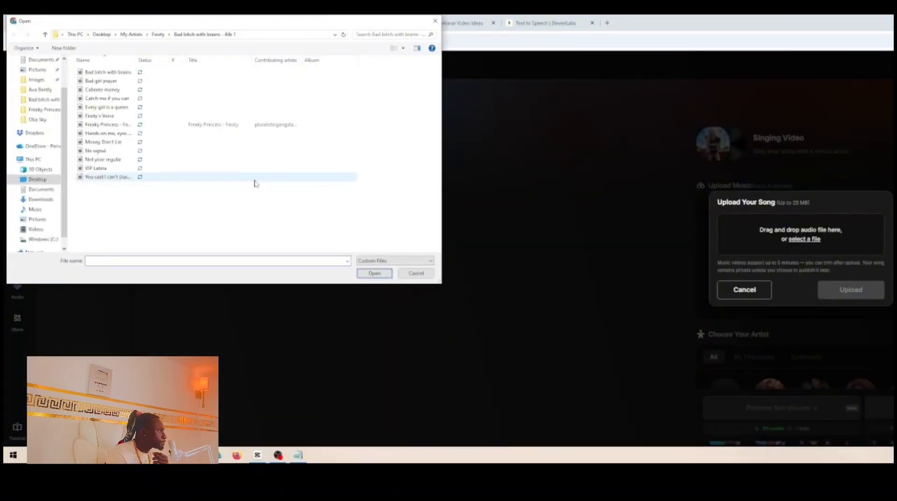
click(119, 125)
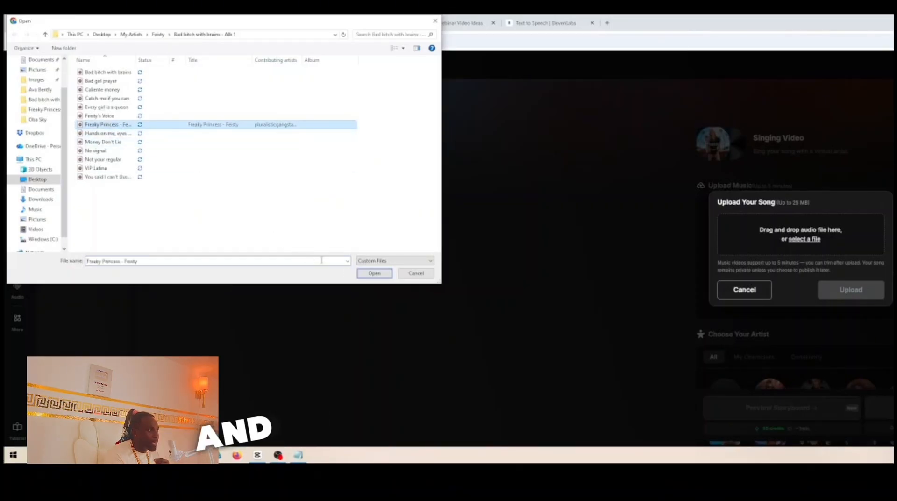
click(374, 275)
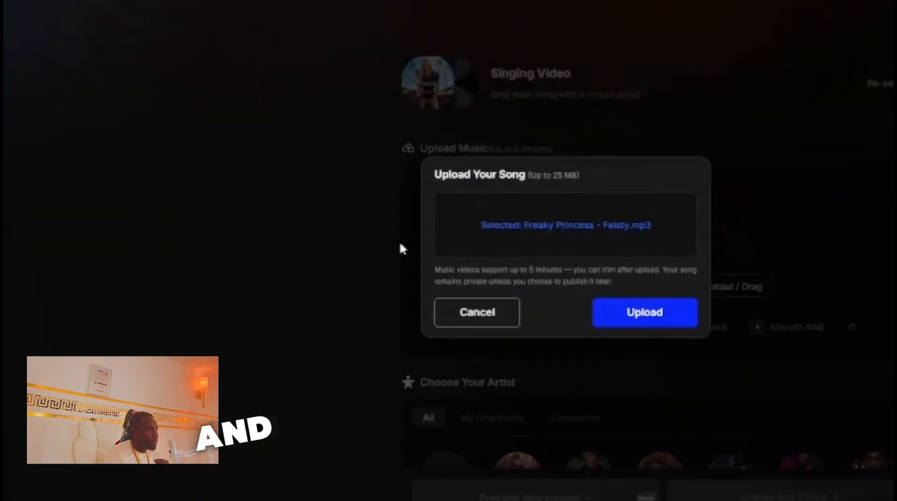
click(549, 322)
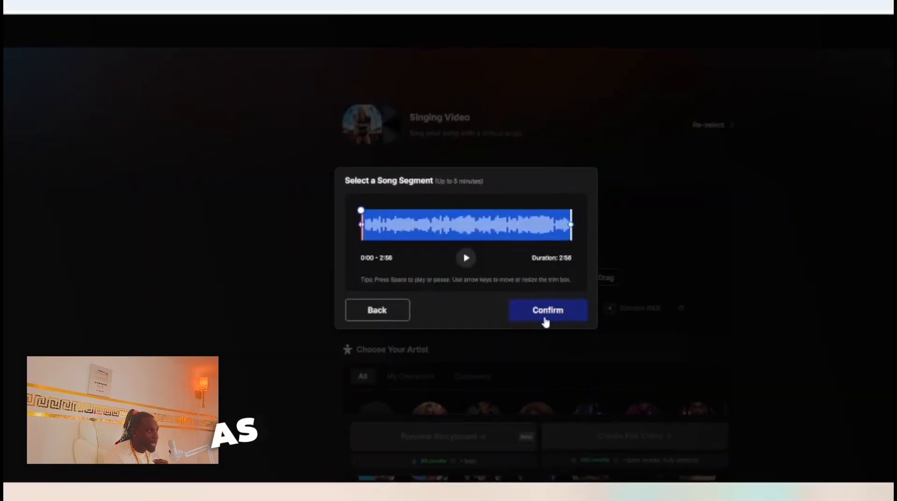
click(546, 319)
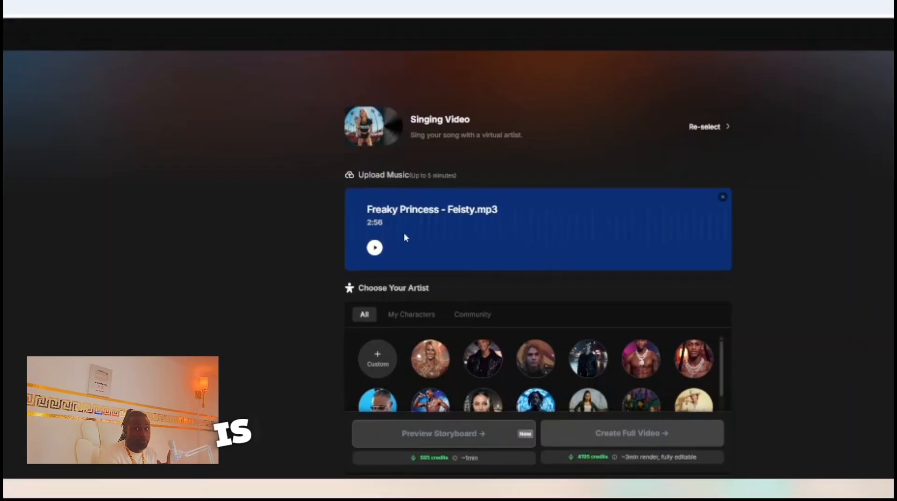
- Create a custom artist named "Feisty" from the "Feisty Profile image" file in the Freaky Princess folder, using Quick Reference
click(374, 359)
click(462, 269)
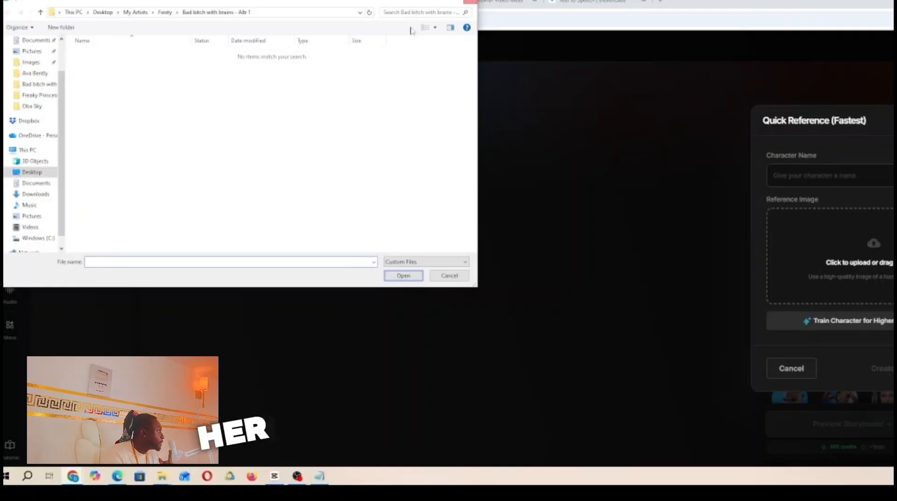
click(27, 95)
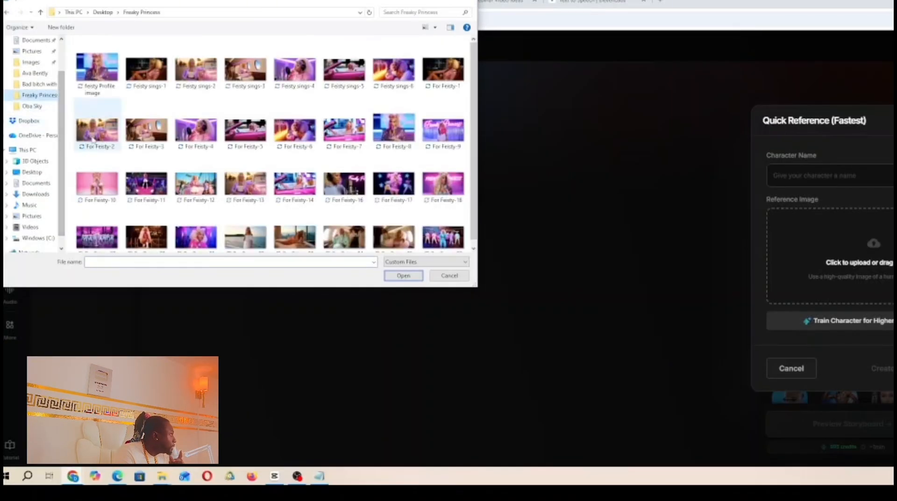
click(102, 78)
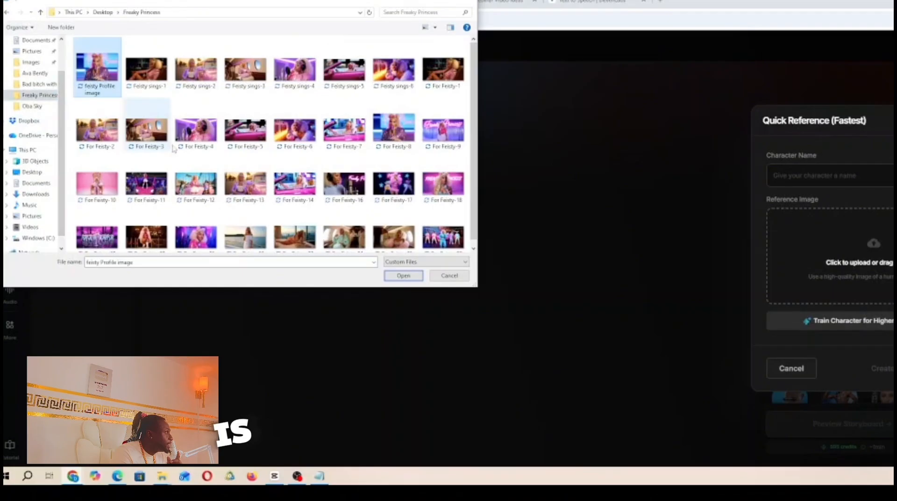
click(405, 276)
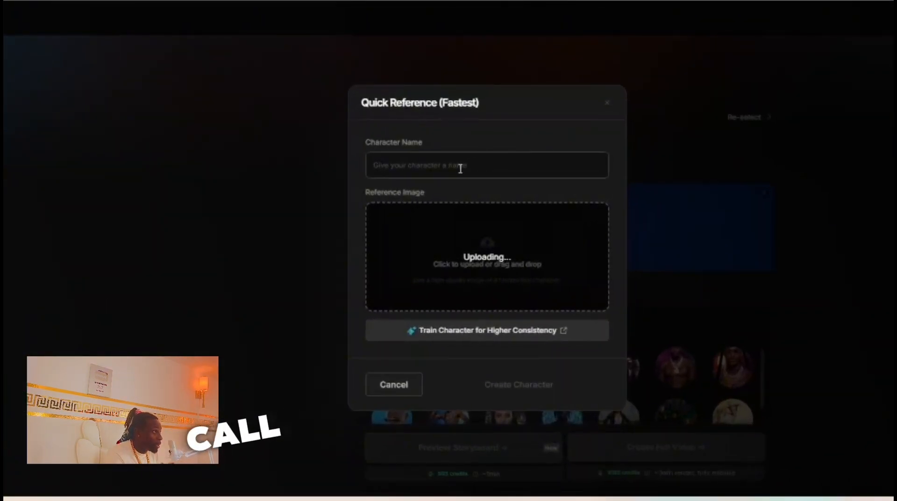
click(550, 187)
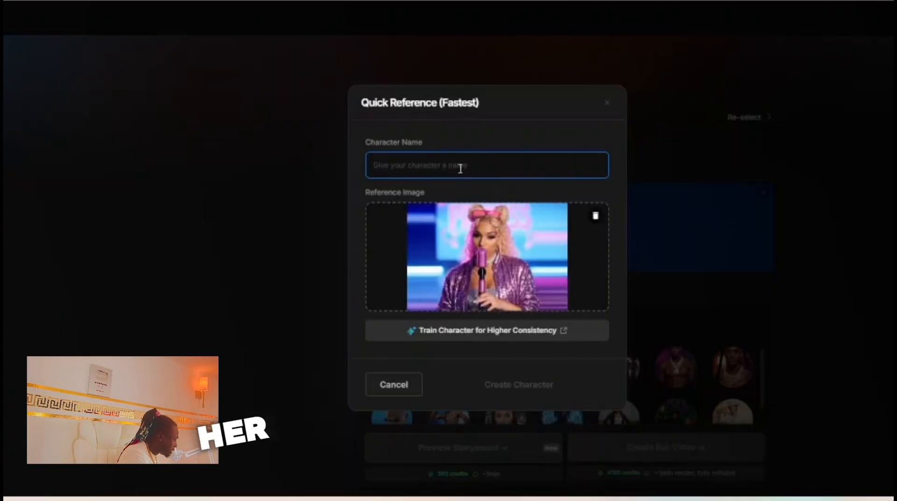
text(Feisty)
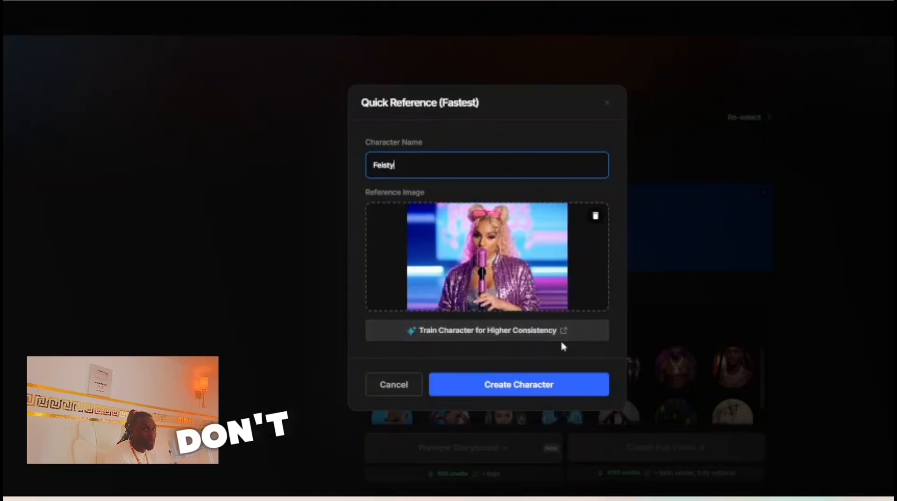
click(524, 394)
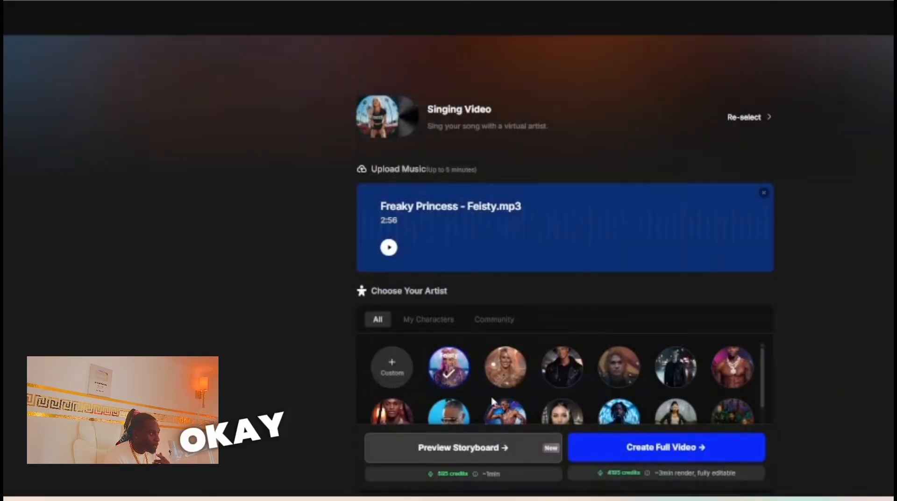
- Review the artist choices and the custom character dialog with its Train Character for Higher Consistency option, then close it, keeping Feisty selected
scroll(500, 391, down, 1)
scroll(504, 391, up, 1)
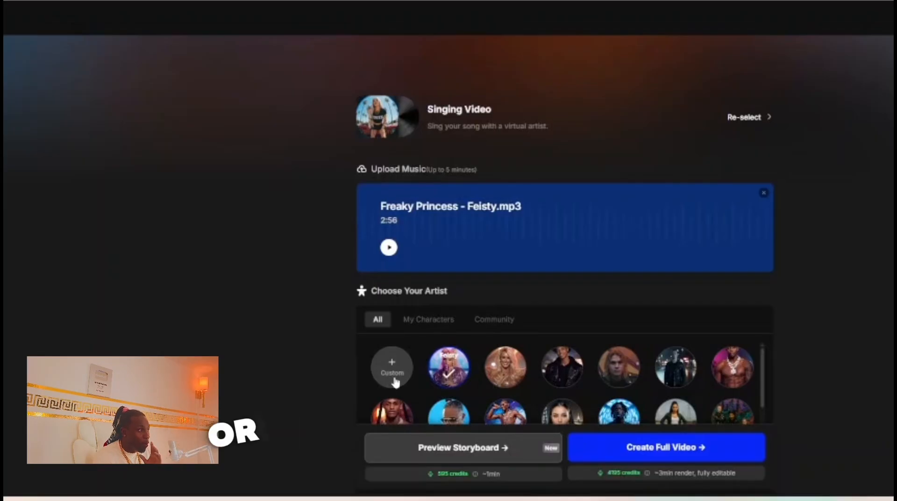
mouse_move(508, 374)
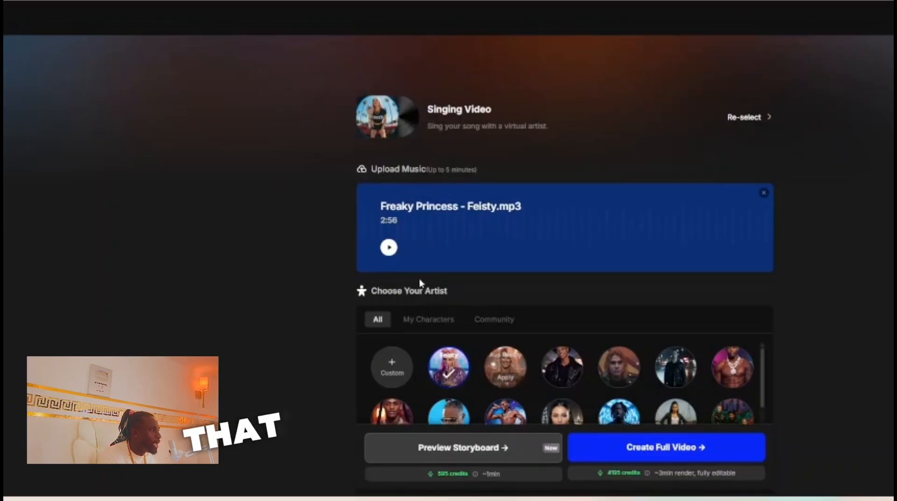
scroll(445, 329, down, 3)
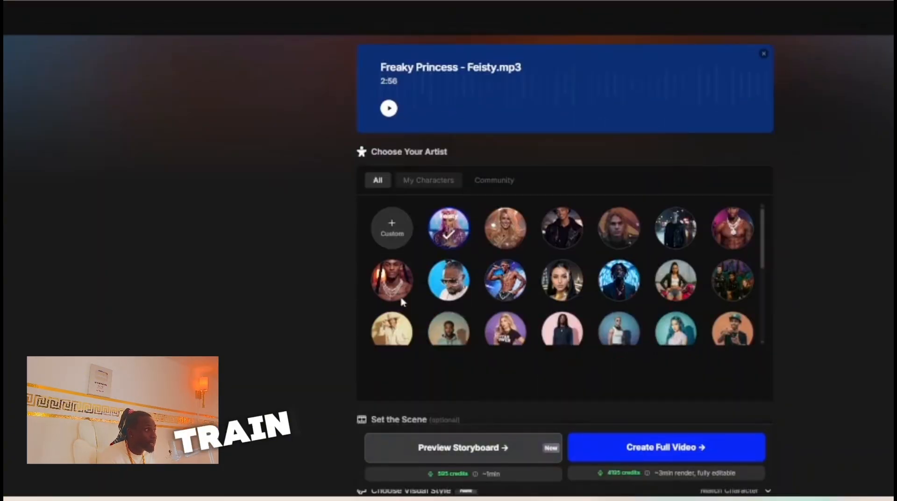
click(395, 212)
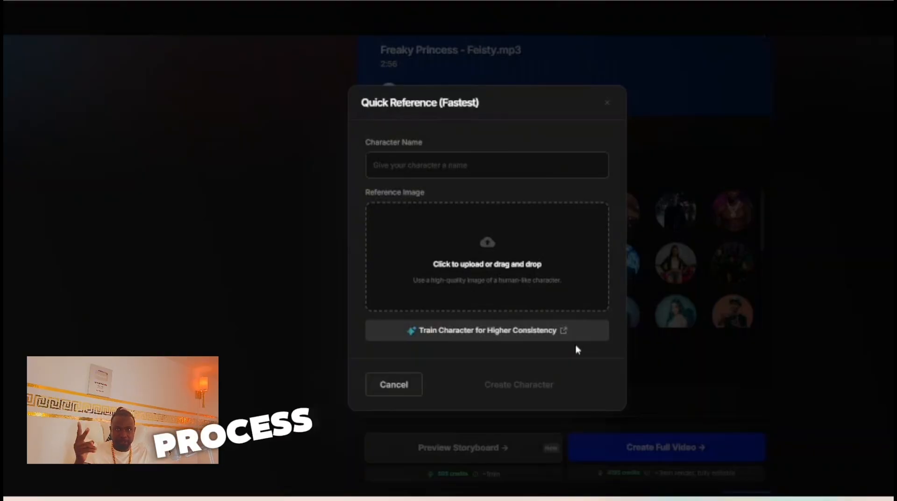
key(Escape)
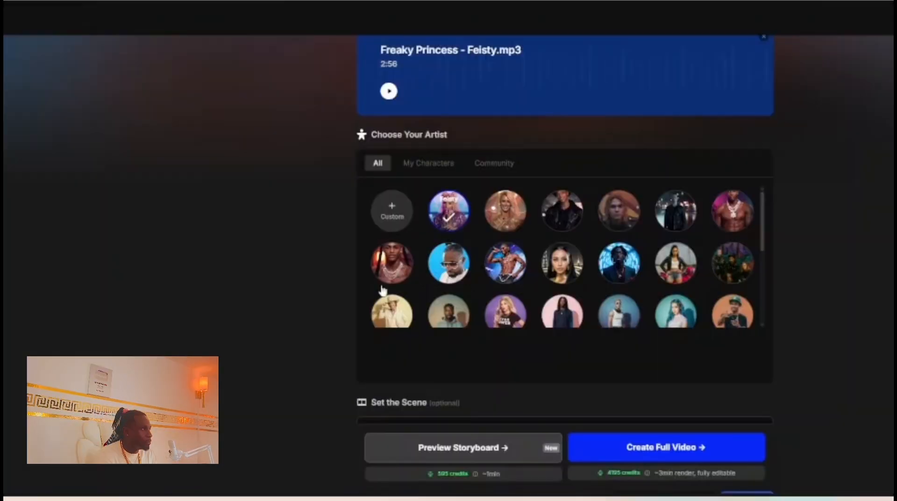
click(395, 213)
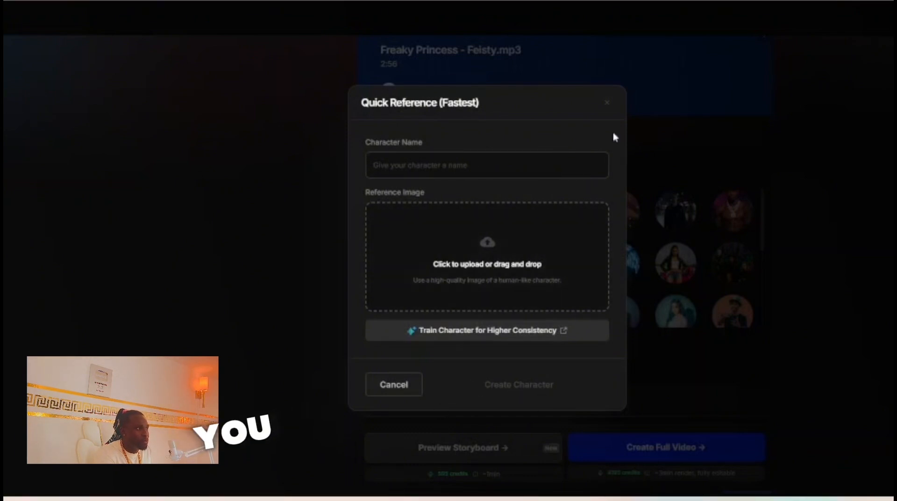
click(607, 103)
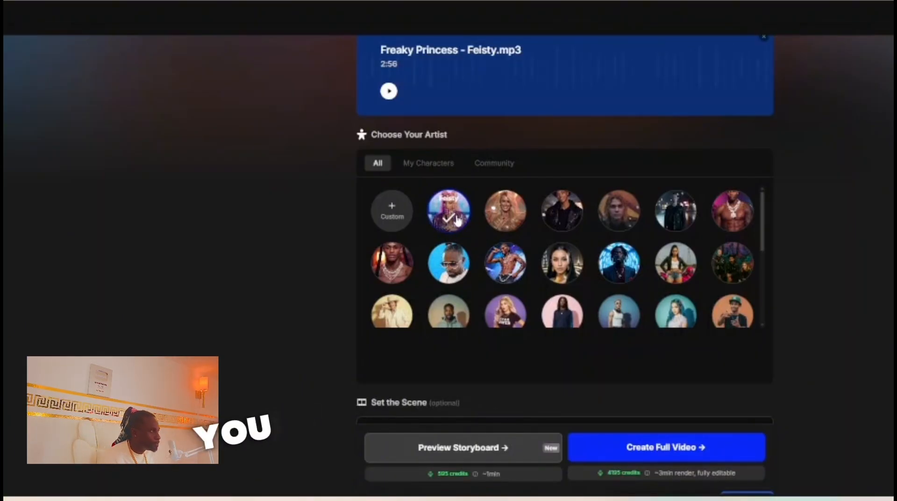
scroll(452, 223, down, 1)
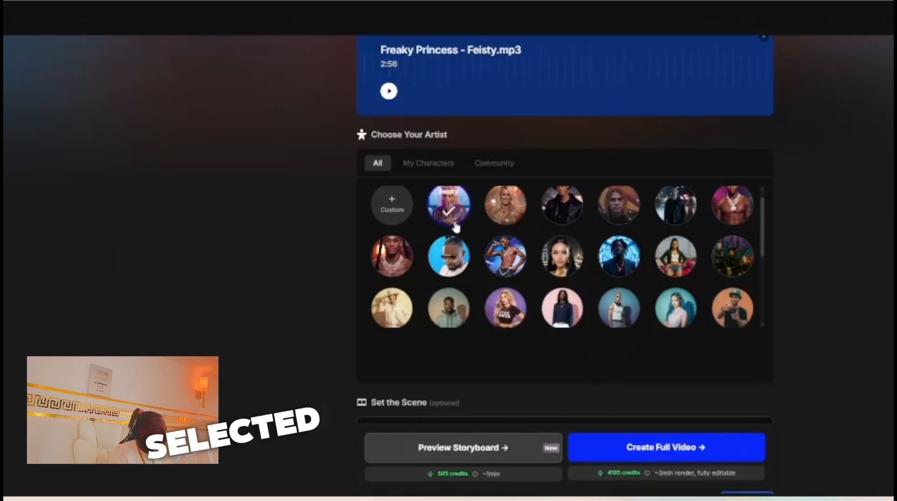
scroll(452, 225, up, 1)
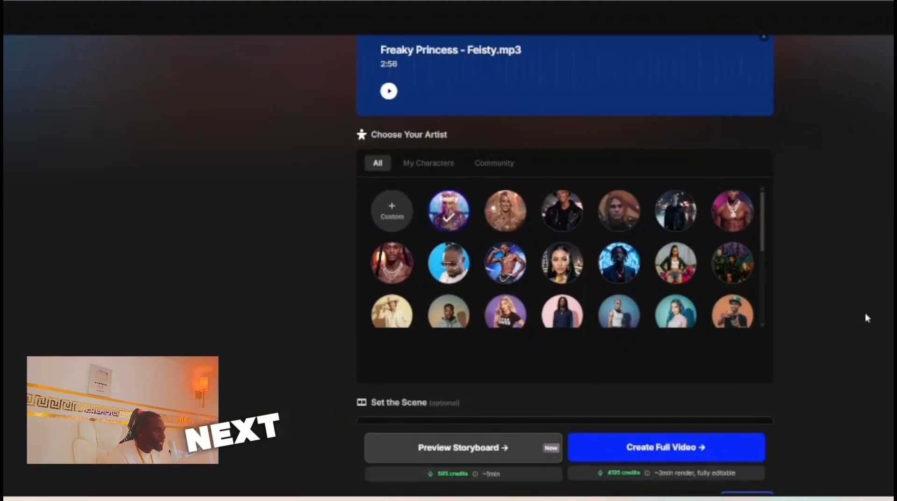
- Describe the video's scene as "Singing on the mic"
scroll(846, 318, down, 2)
click(514, 302)
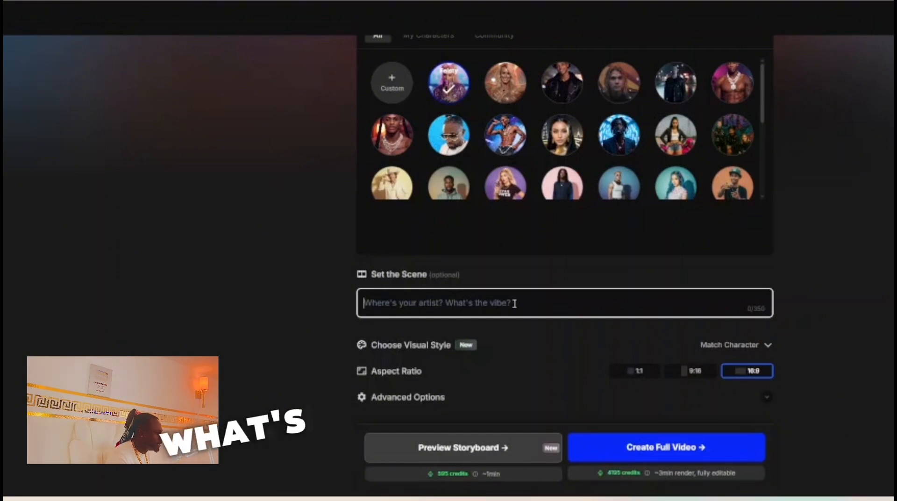
text(S)
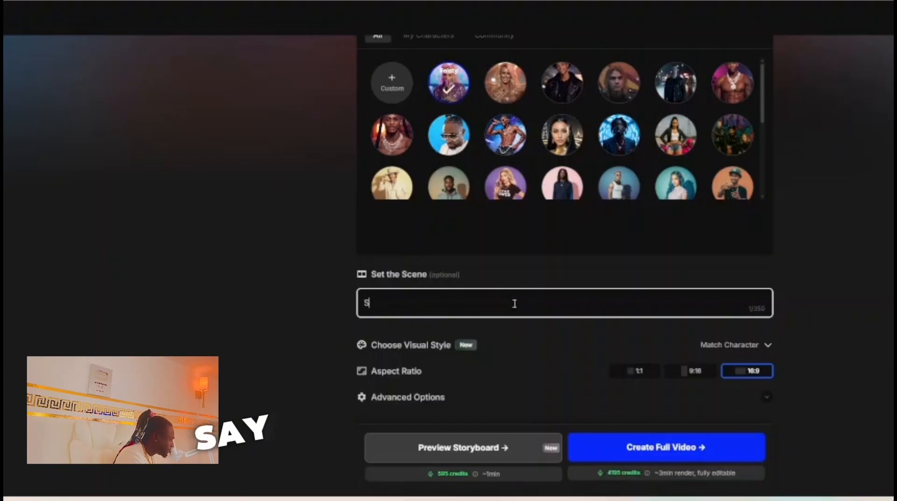
text(ining cn the)
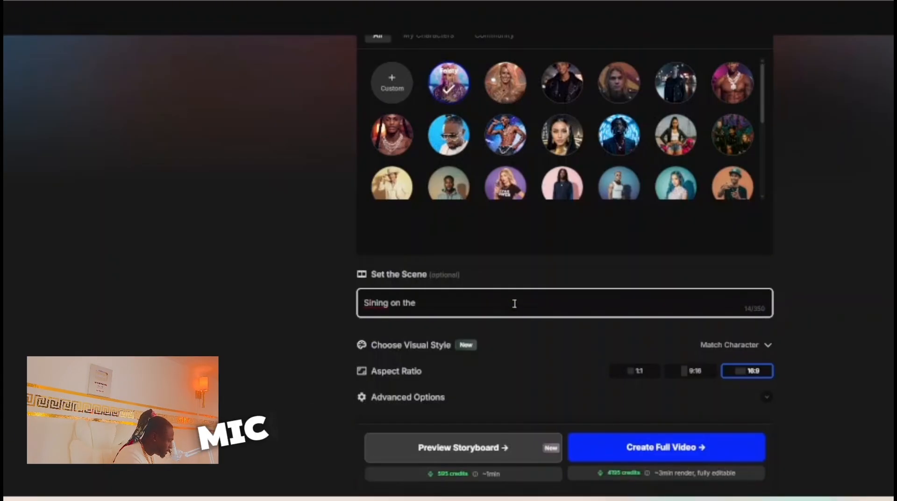
text( mic)
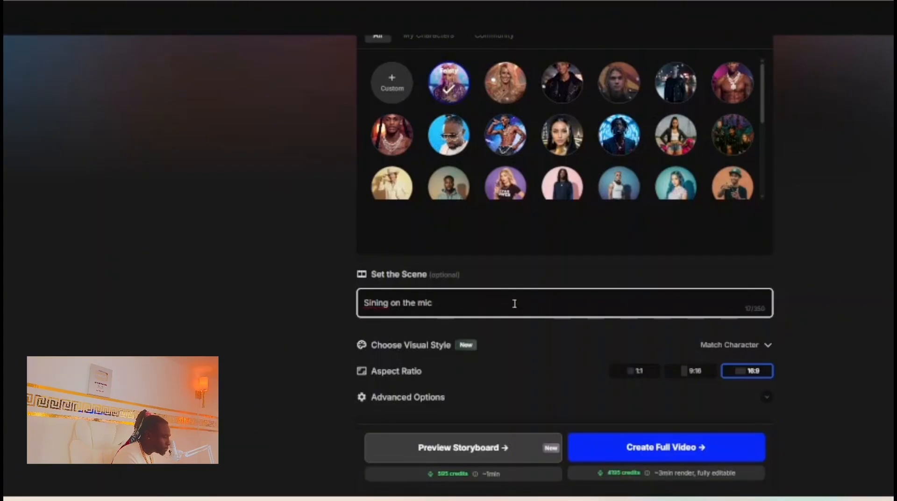
key(Left)
key(Left)
key(Left)
key(Left)
key(Left)
key(Left)
key(Left)
key(Left)
key(Left)
key(Left)
key(Left)
key(Left)
key(Left)
key(Left)
key(Left)
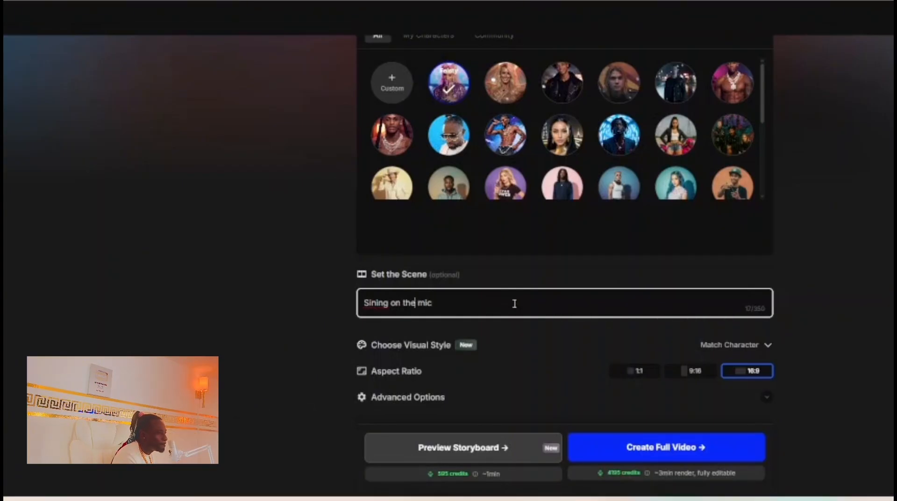
text(g)
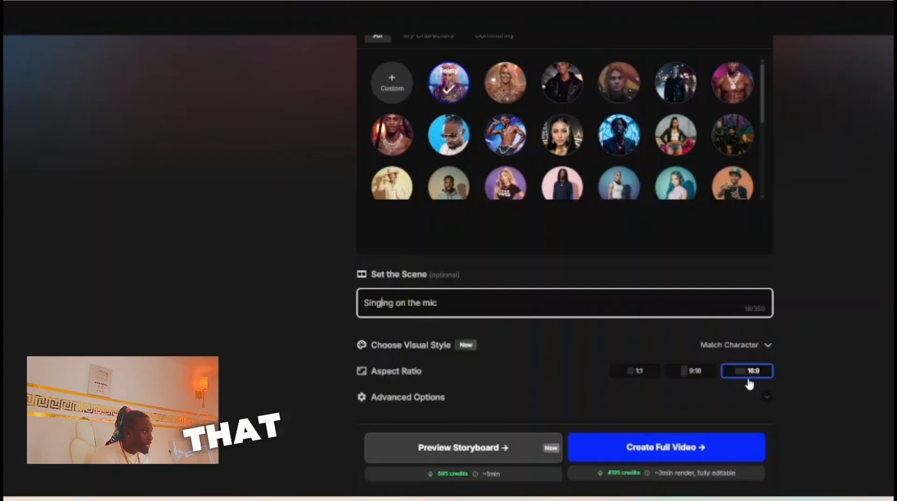
- In the advanced options, turn off Include B-roll Shots and Show Captions
click(392, 400)
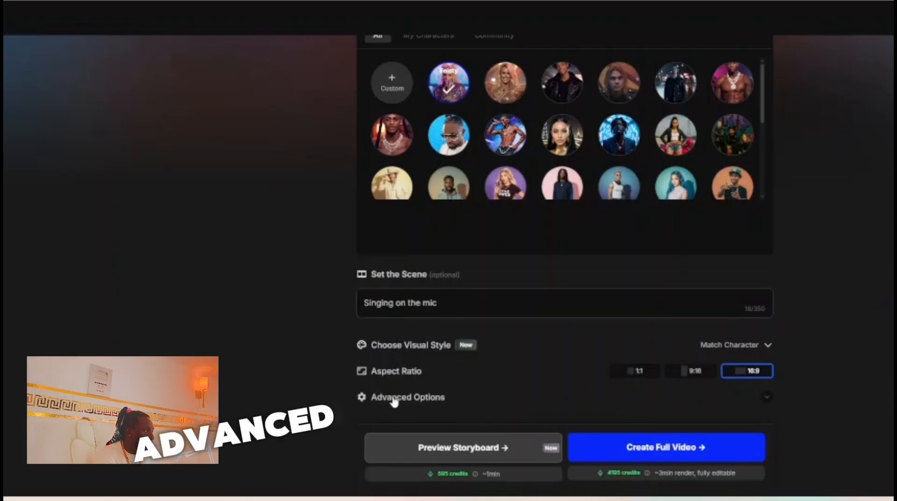
scroll(430, 374, down, 2)
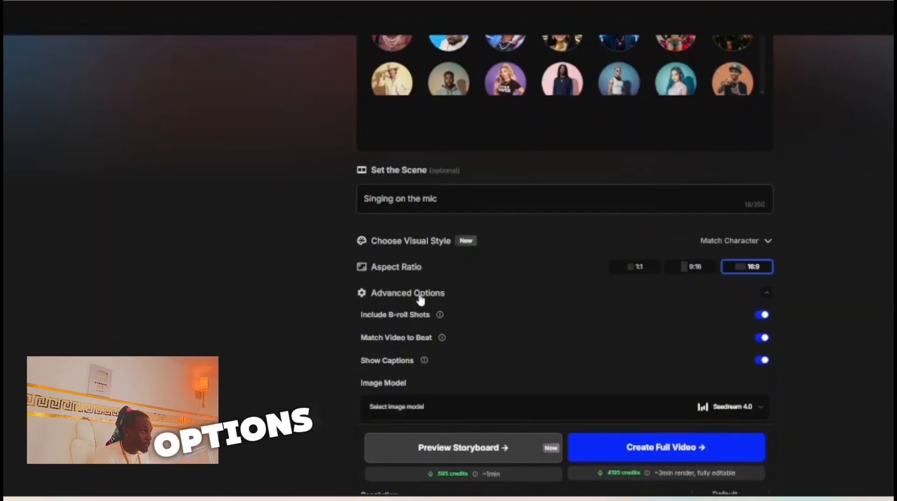
scroll(448, 299, down, 2)
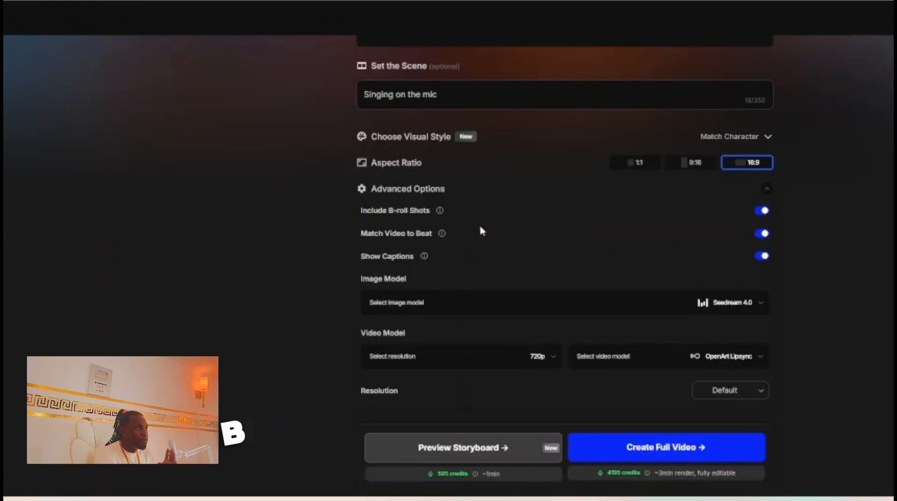
click(761, 211)
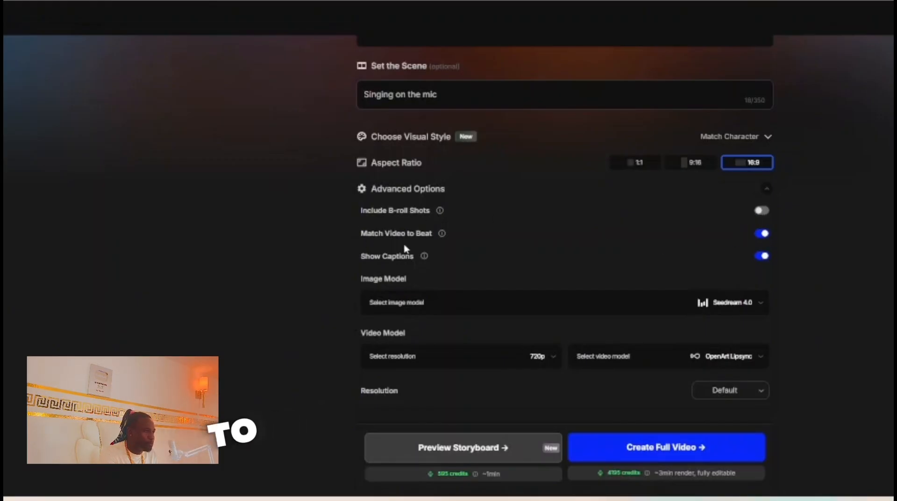
click(762, 257)
click(761, 257)
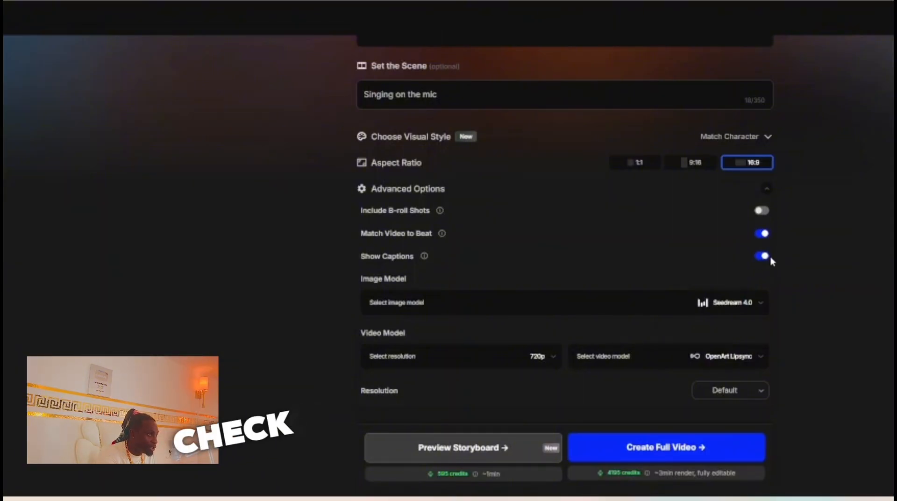
click(765, 258)
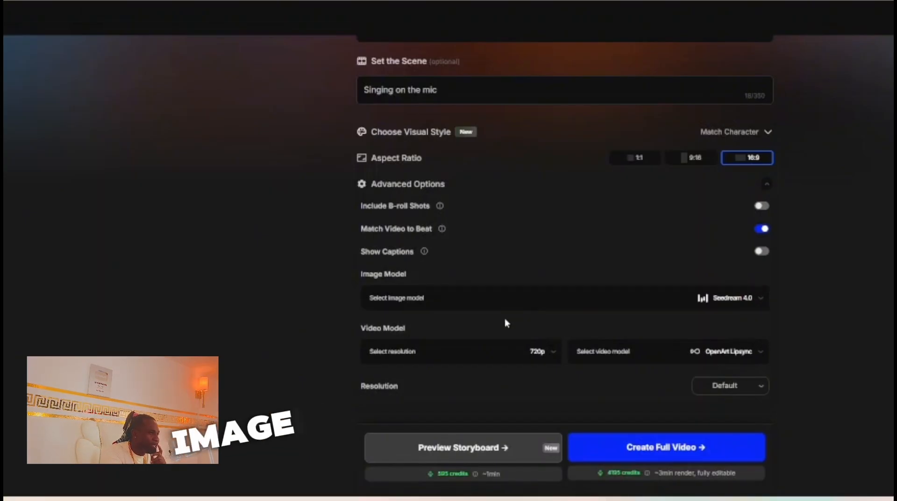
- Set the image model to Nano Banana Pro and the video model to 1080p with Kling Avatar - Pro
click(754, 299)
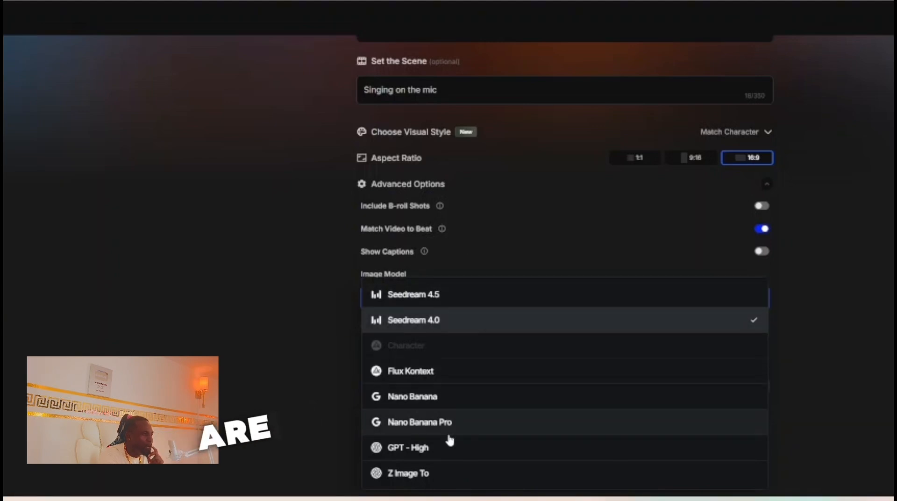
click(502, 424)
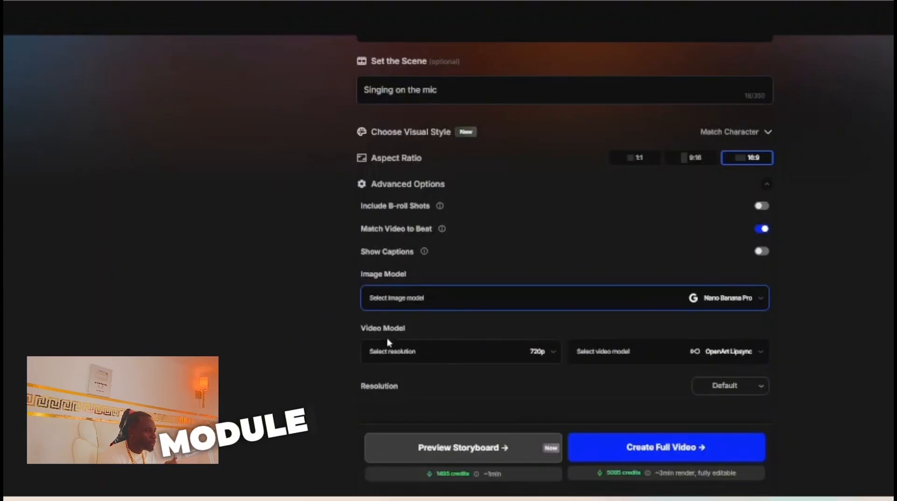
click(541, 353)
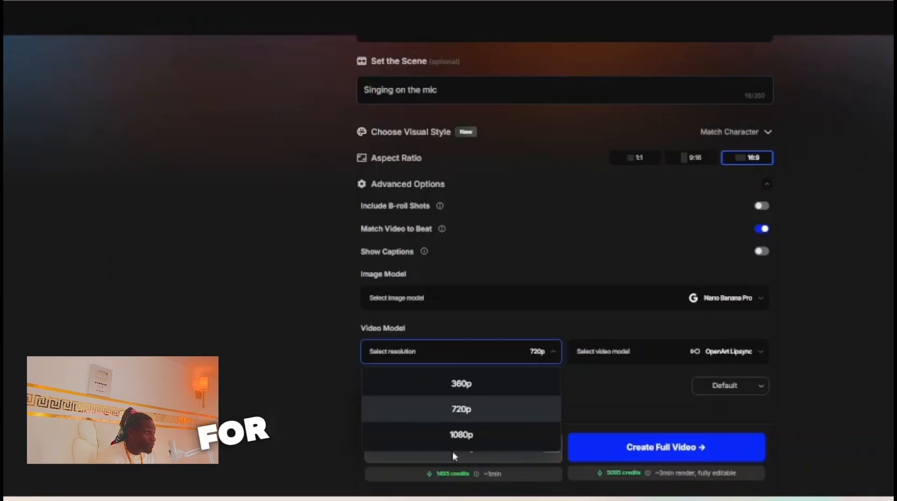
click(462, 434)
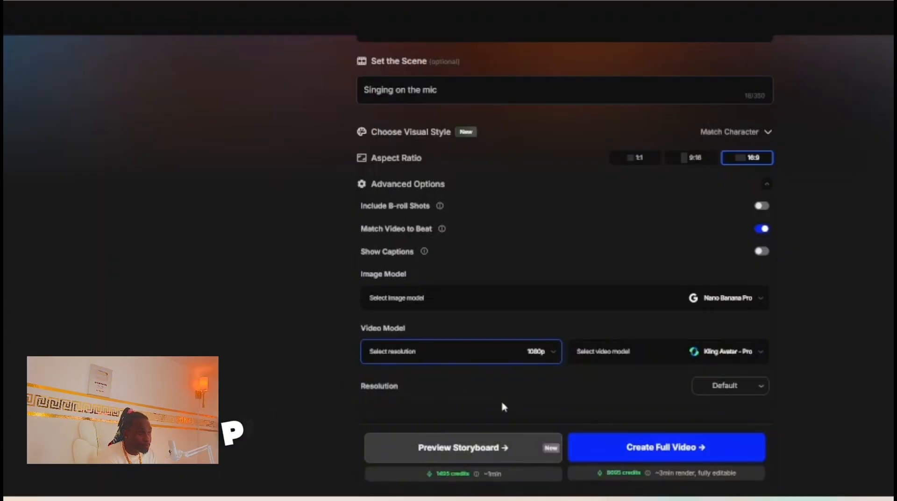
click(630, 355)
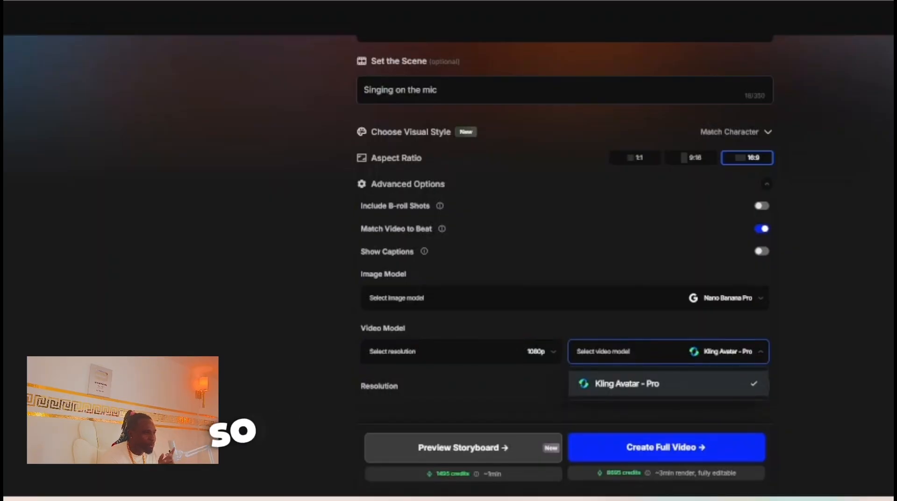
click(719, 382)
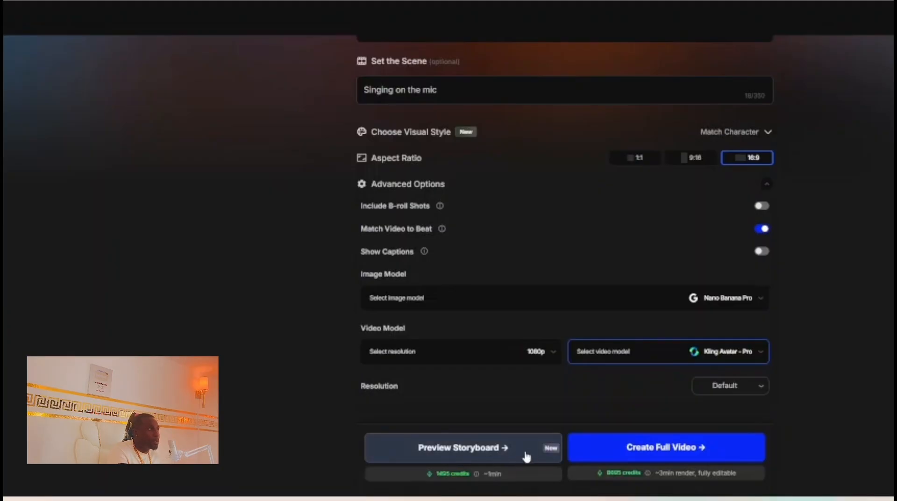
- Check the music video settings and generate the storyboard preview instead of the full video
scroll(777, 285, up, 5)
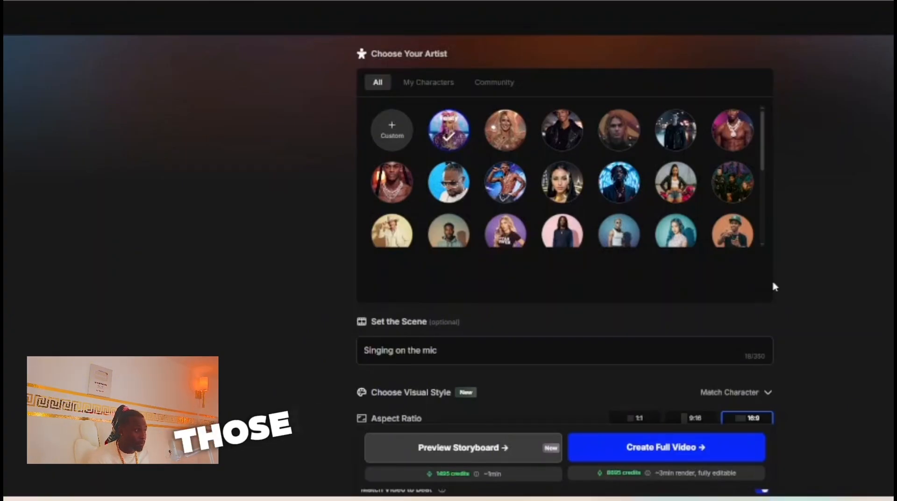
scroll(792, 354, down, 6)
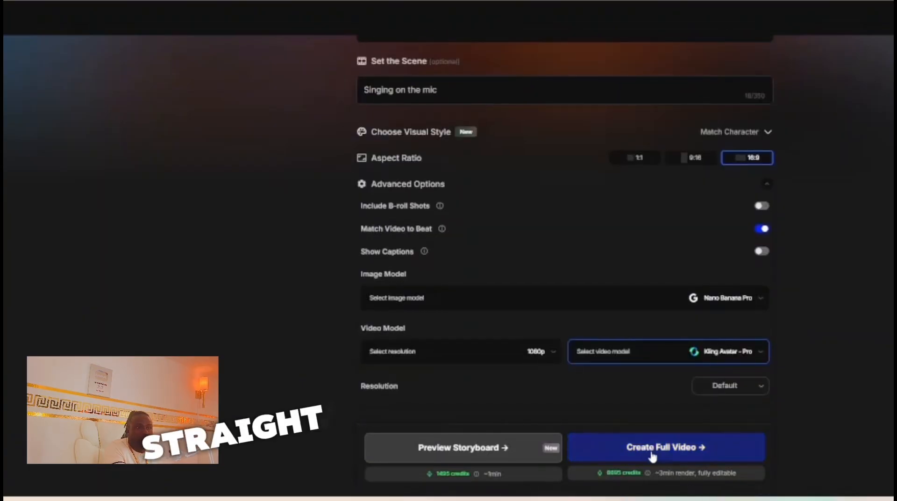
click(517, 454)
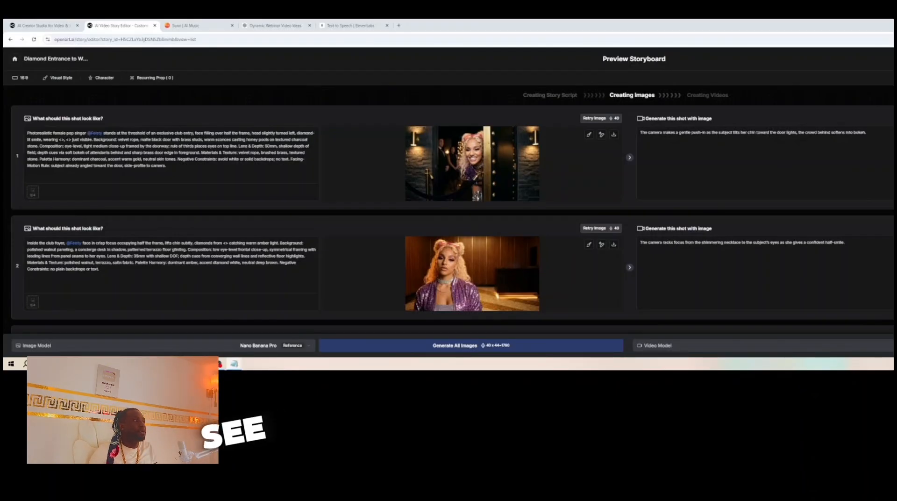
- Look through the generated storyboard shots, examining each shot's image, description and camera movement
scroll(430, 237, down, 7)
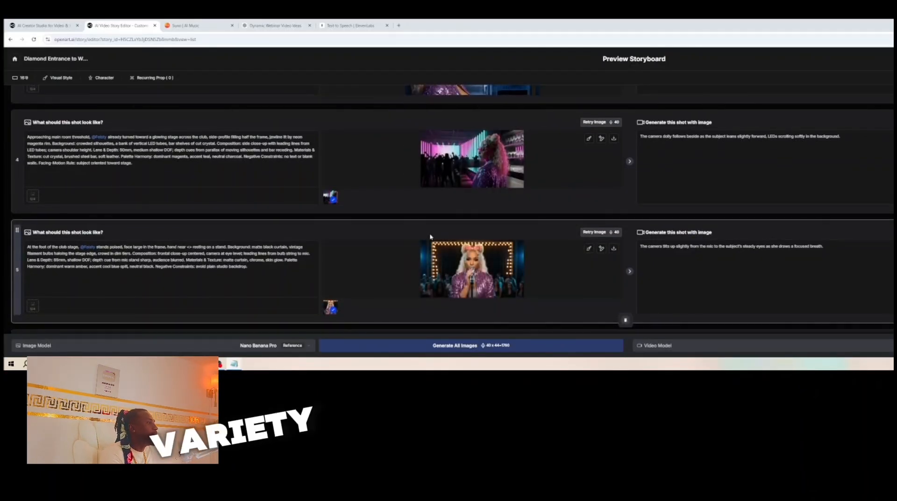
scroll(431, 237, down, 3)
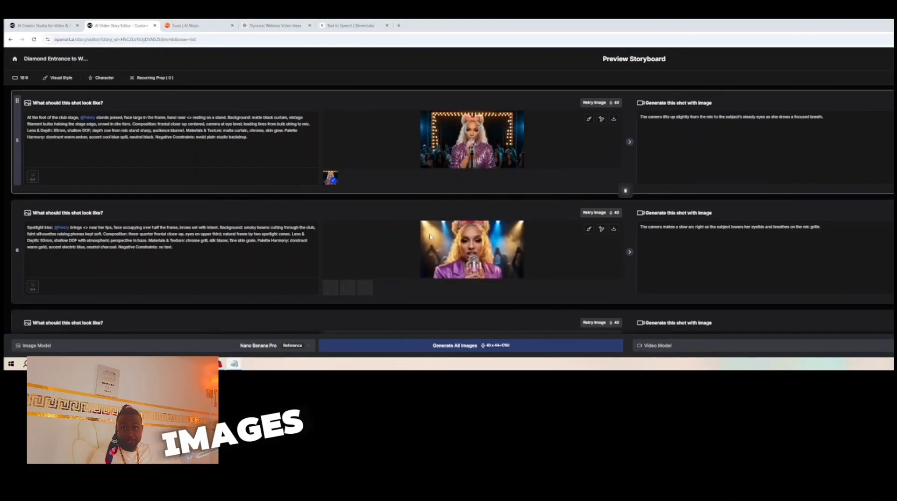
scroll(430, 236, down, 1)
scroll(429, 234, down, 1)
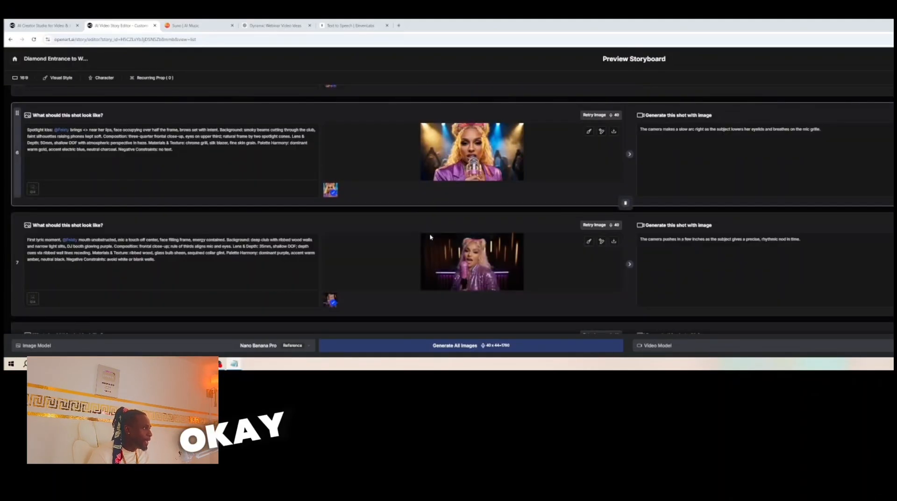
scroll(430, 235, down, 2)
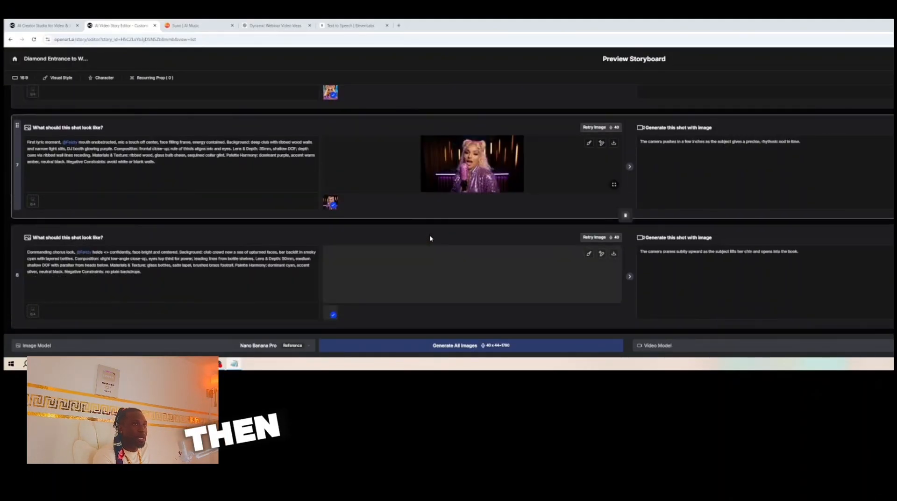
scroll(430, 237, down, 2)
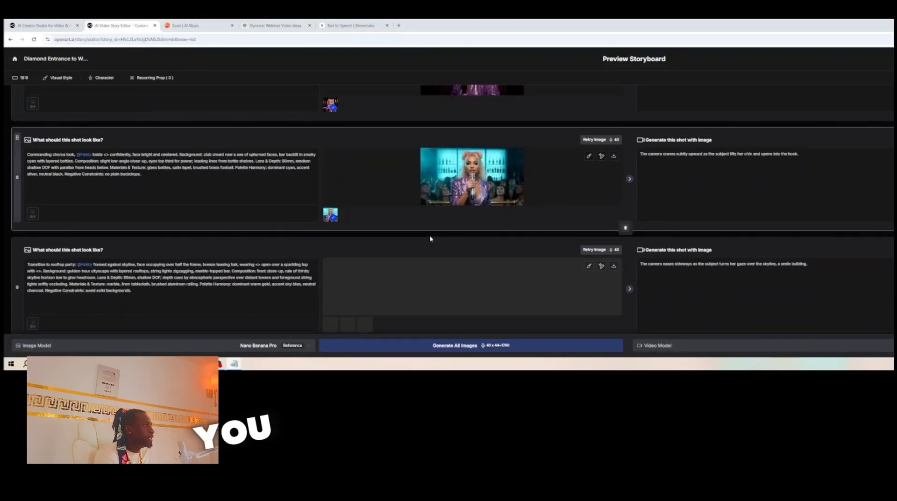
- Look through storyboard shots 9 to 30, examining the generated images, shot descriptions and camera movements
scroll(430, 238, down, 2)
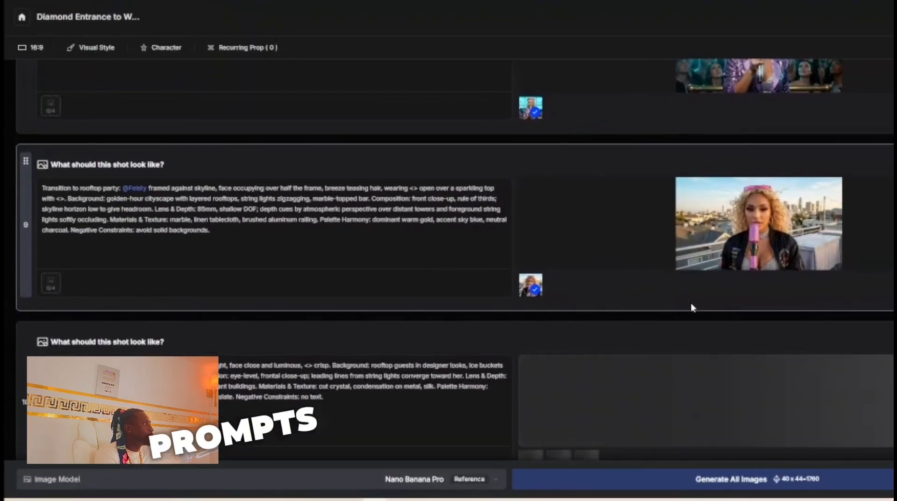
scroll(693, 307, down, 3)
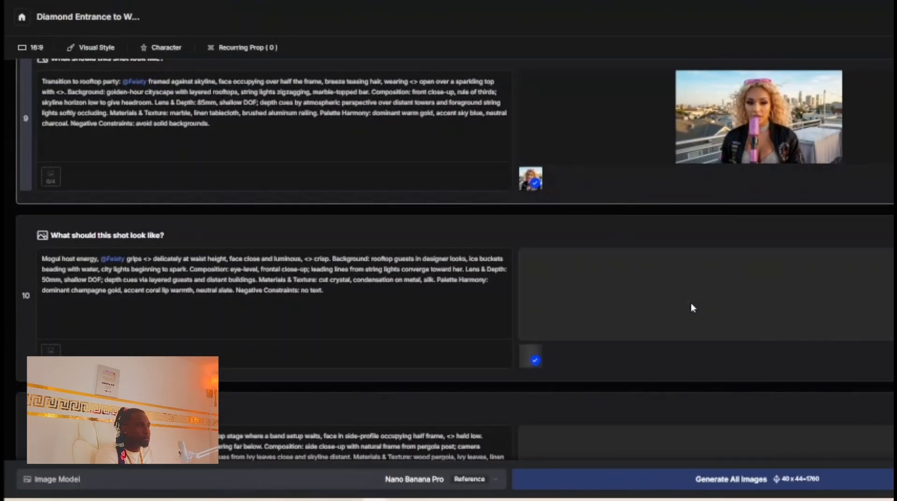
scroll(692, 307, down, 2)
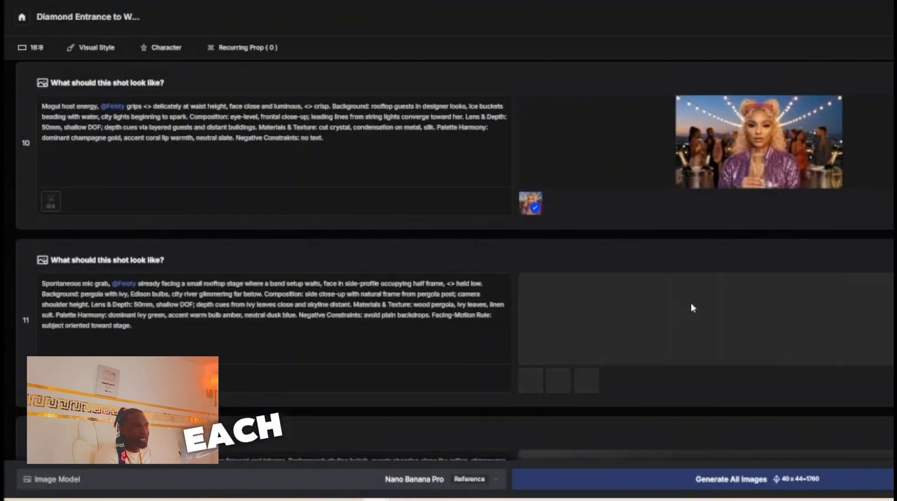
scroll(692, 304, down, 4)
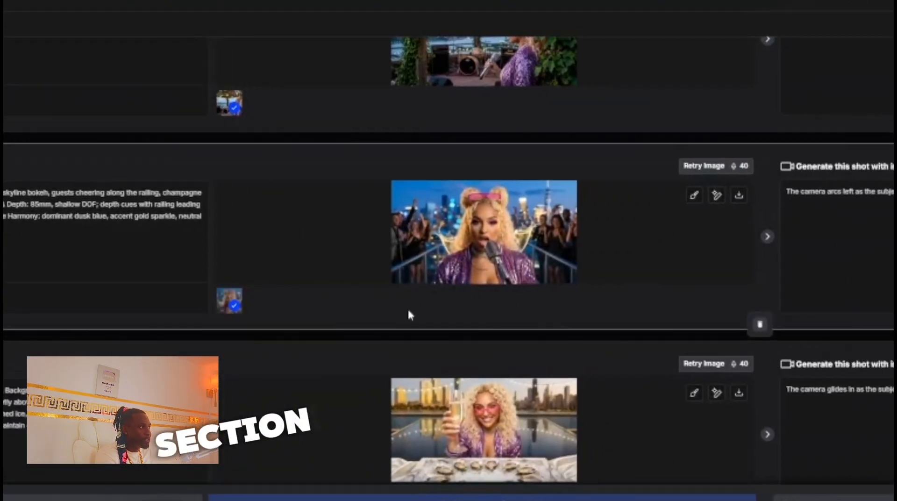
scroll(409, 315, down, 3)
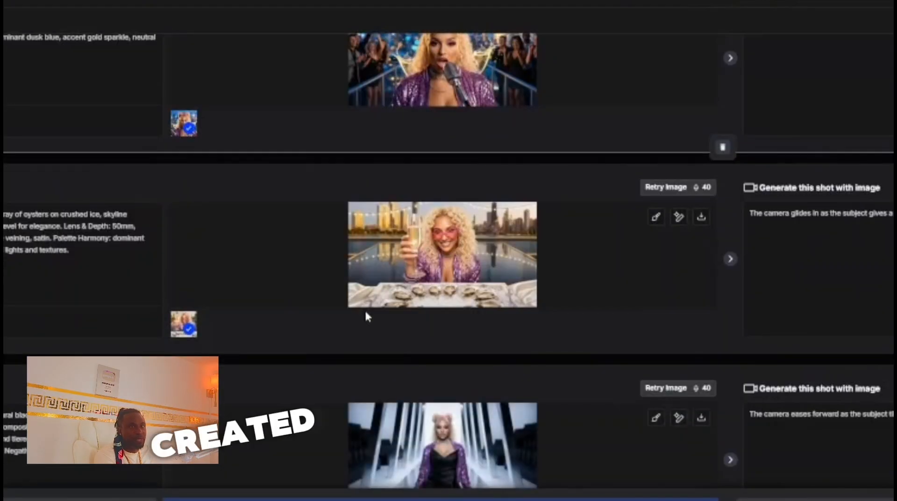
scroll(365, 316, down, 3)
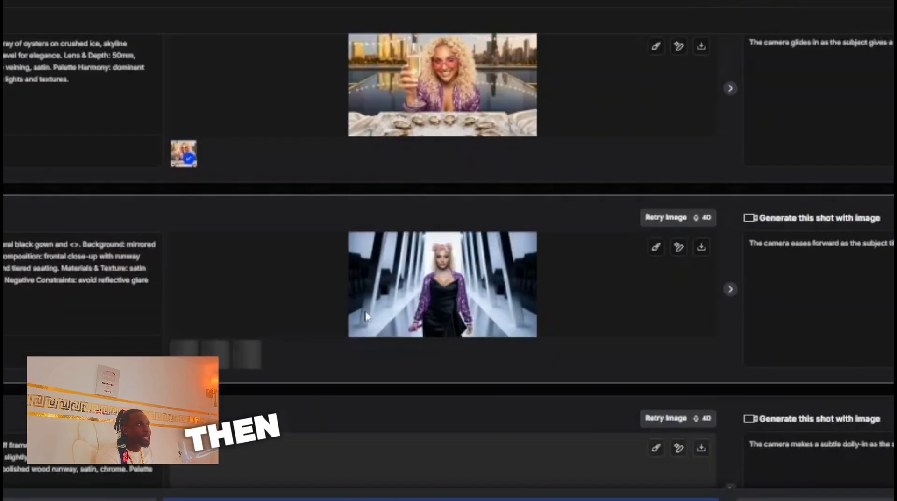
scroll(365, 316, down, 3)
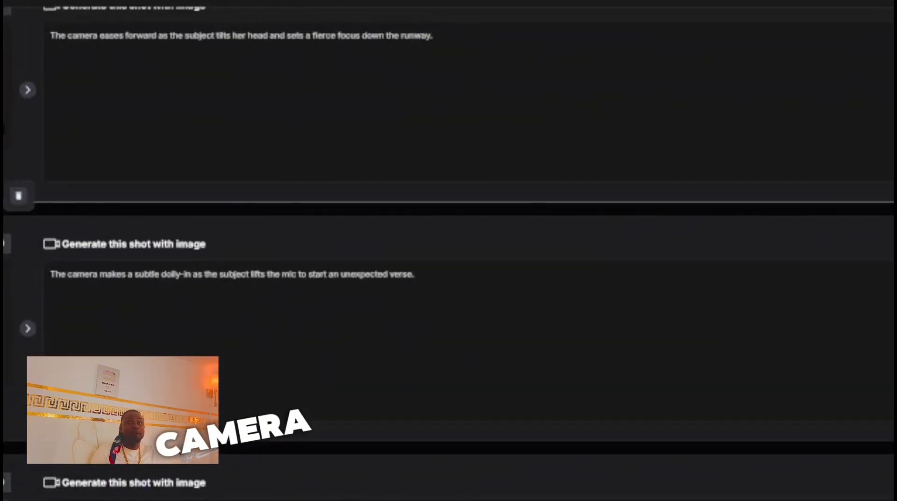
scroll(448, 251, down, 3)
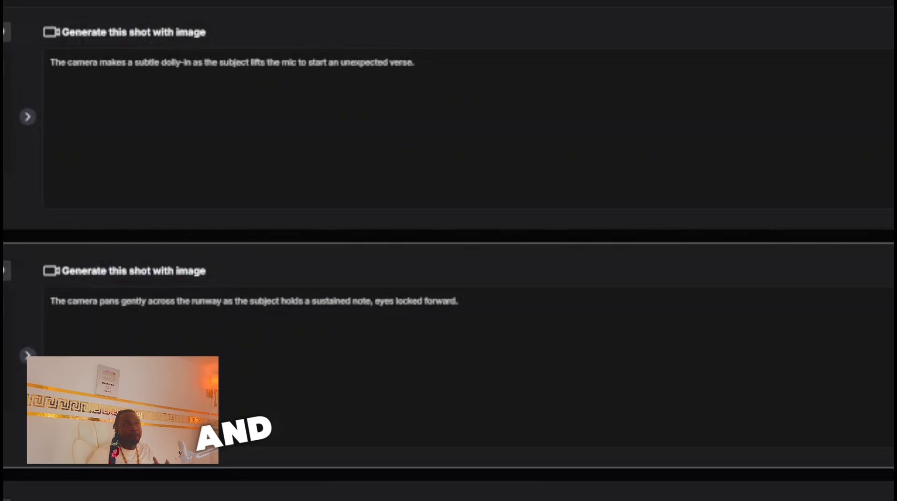
scroll(448, 251, down, 4)
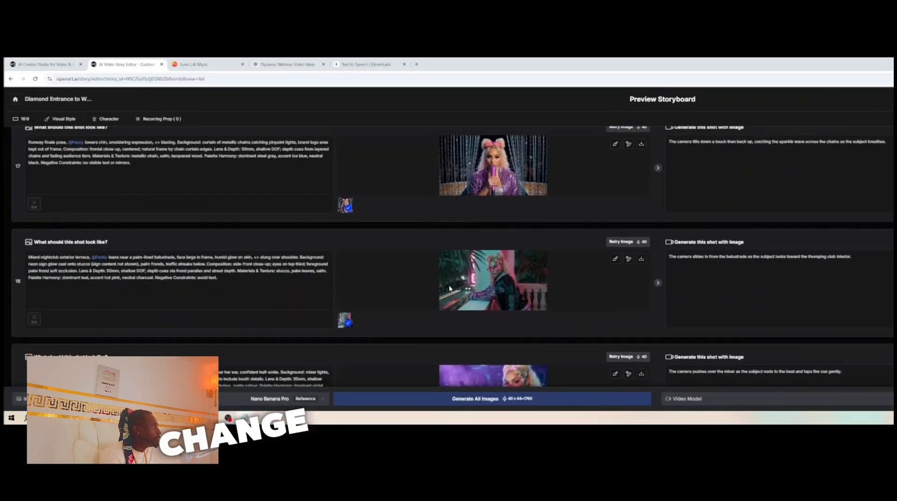
scroll(171, 306, down, 3)
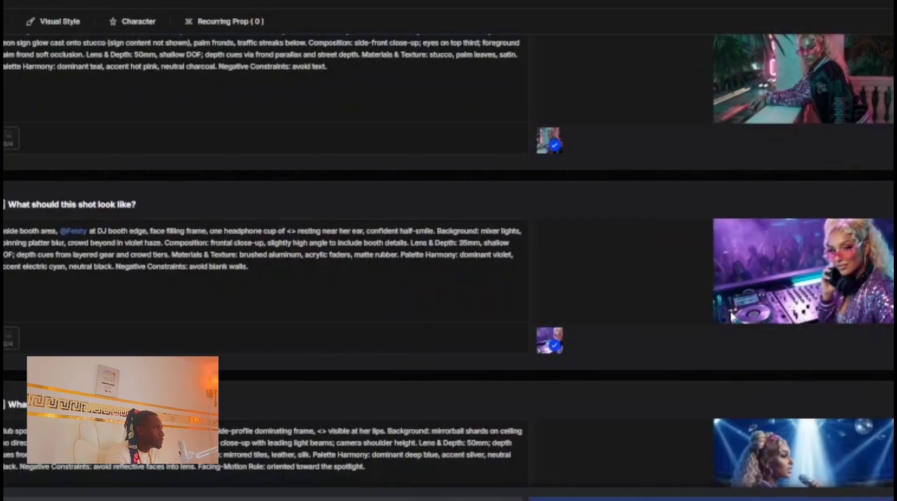
scroll(731, 315, down, 5)
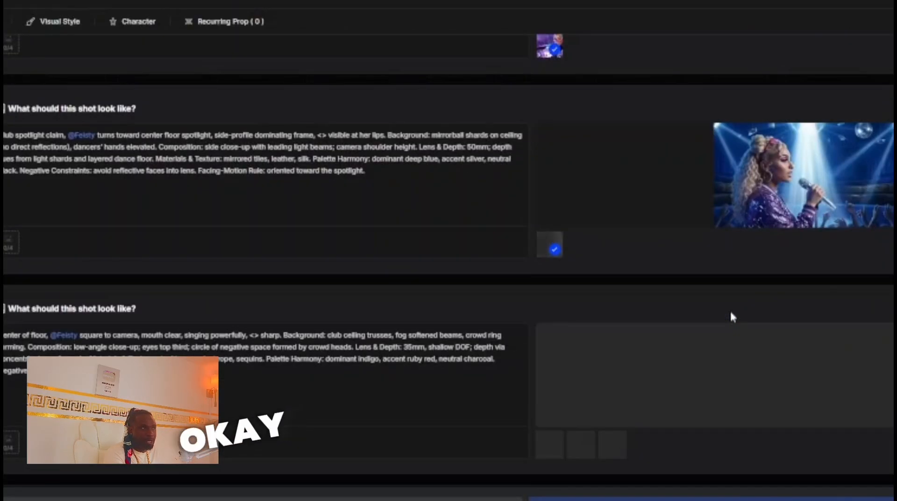
scroll(775, 313, down, 2)
scroll(782, 344, down, 4)
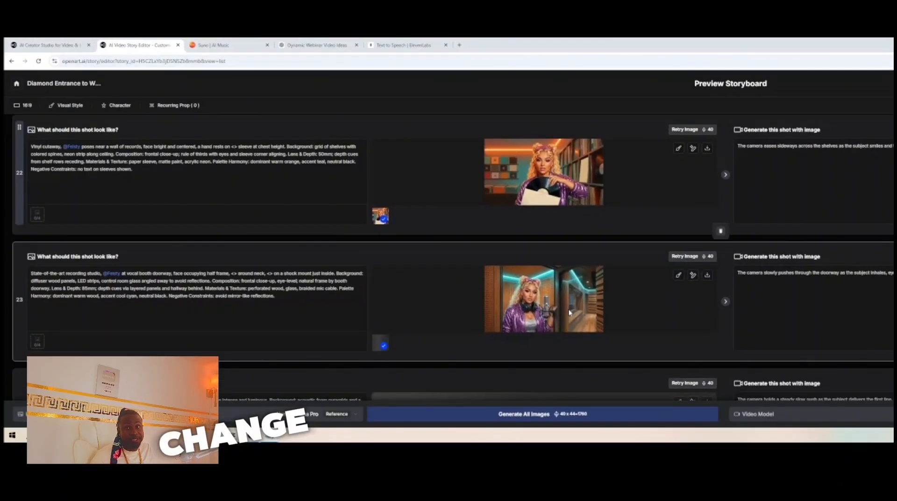
scroll(570, 311, down, 3)
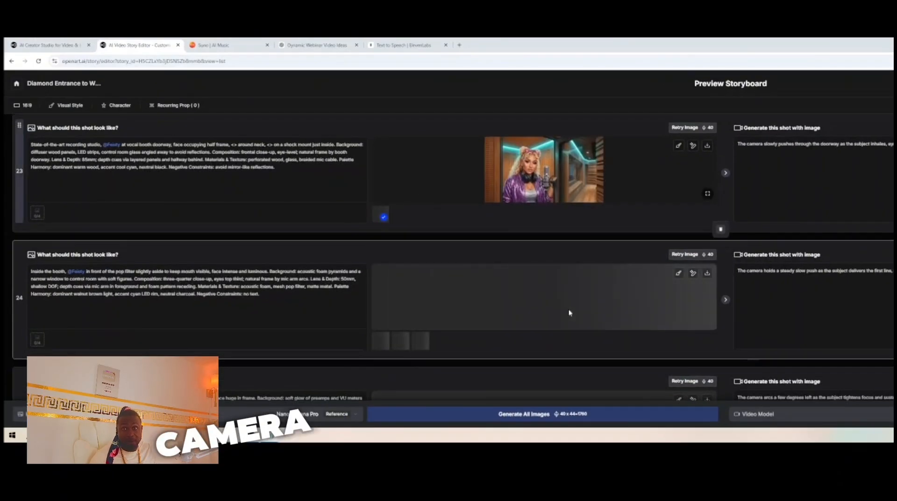
scroll(568, 313, down, 3)
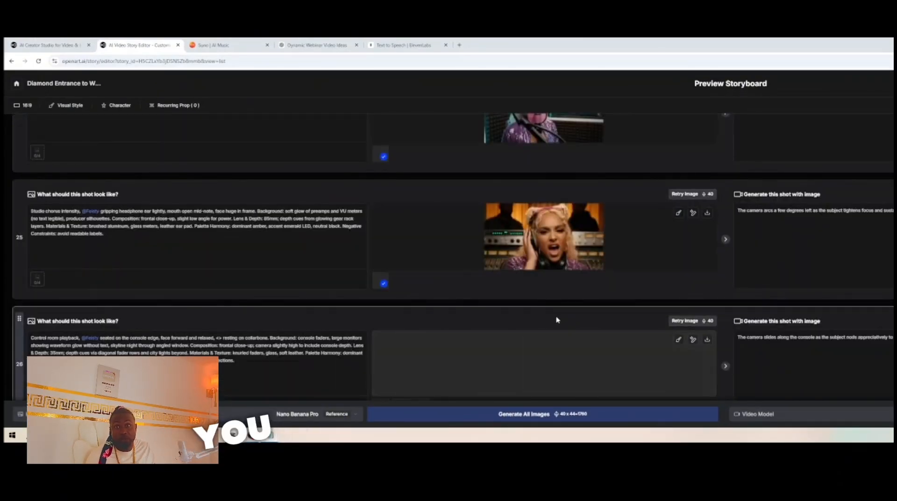
scroll(552, 327, down, 3)
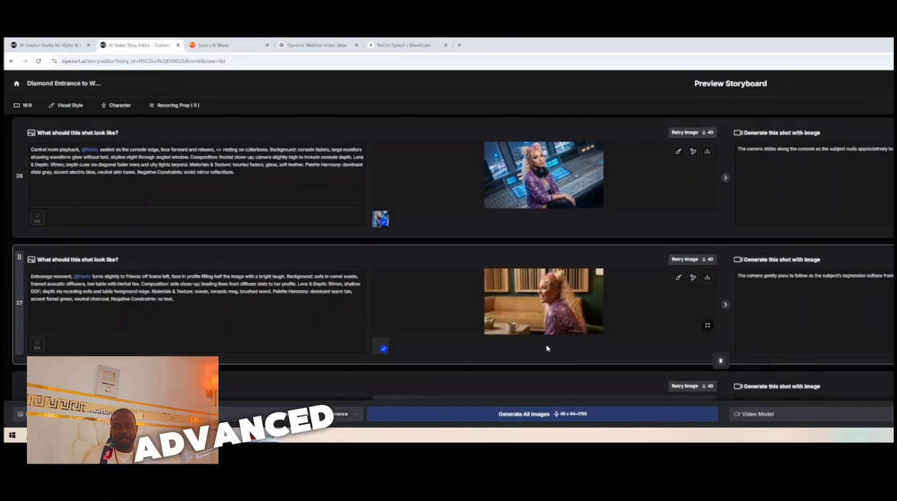
scroll(548, 341, down, 2)
scroll(548, 349, down, 3)
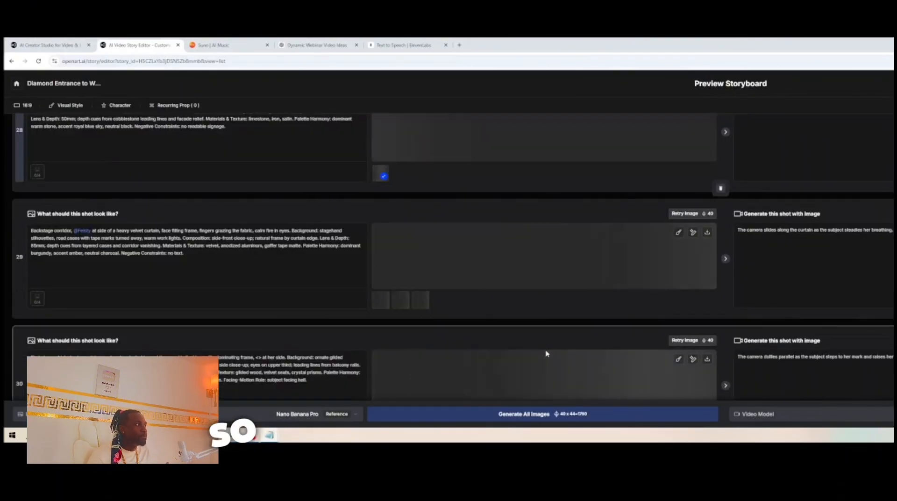
scroll(546, 354, down, 1)
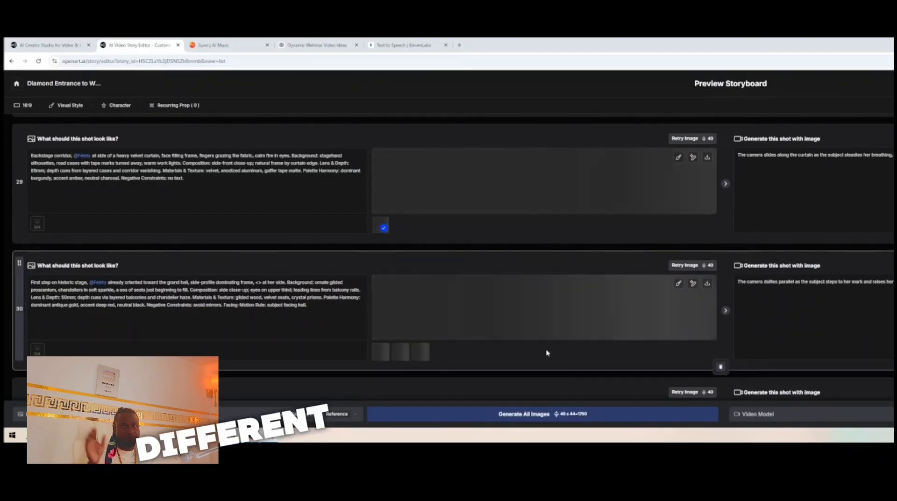
- Go back to the start of the storyboard and review the images of the first four shots
scroll(546, 349, up, 10)
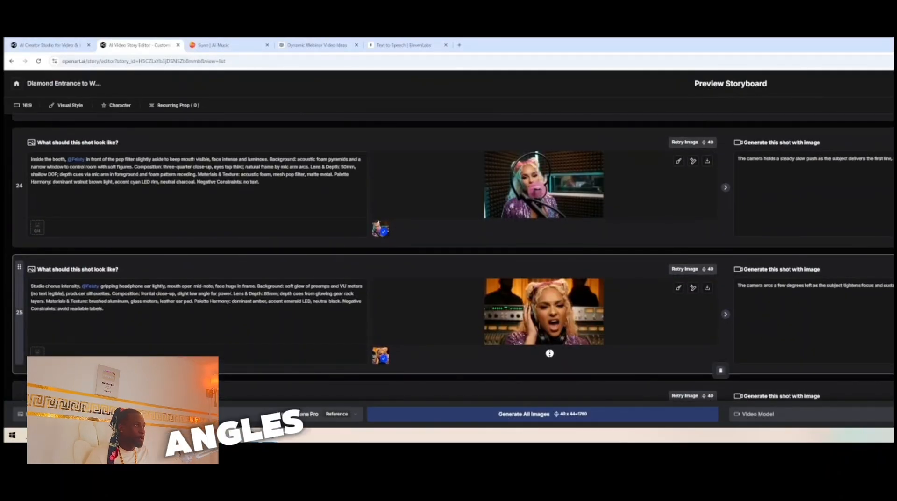
scroll(550, 355, down, 1)
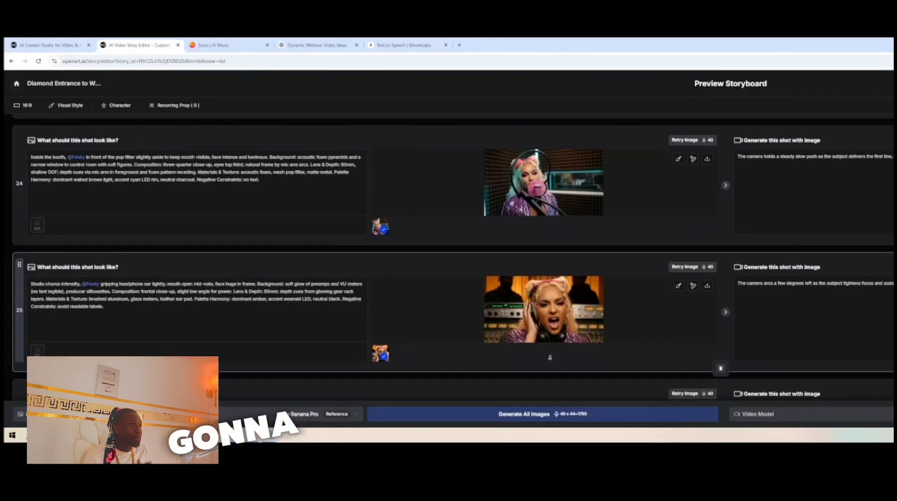
scroll(550, 357, up, 15)
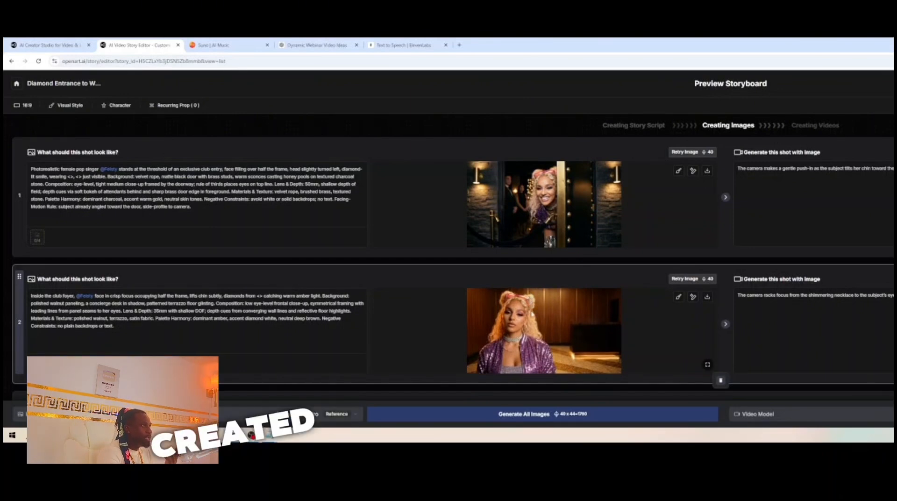
scroll(574, 279, down, 5)
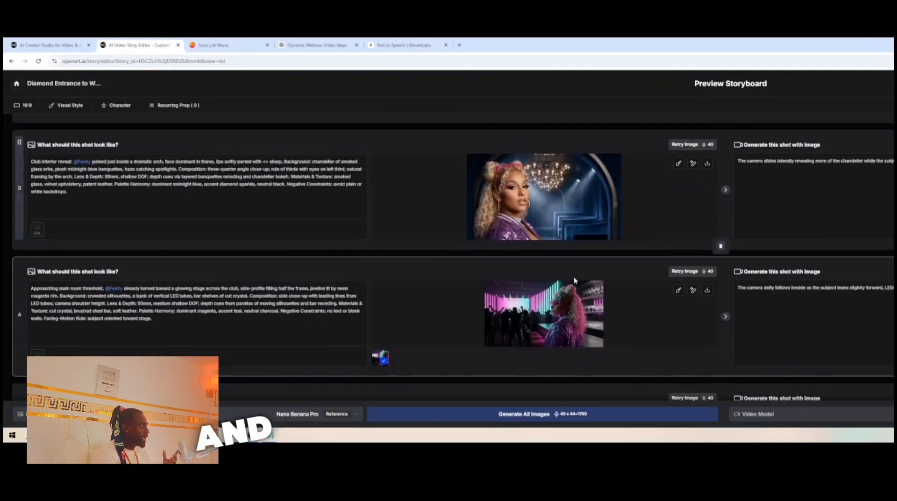
scroll(577, 276, up, 5)
scroll(578, 276, up, 1)
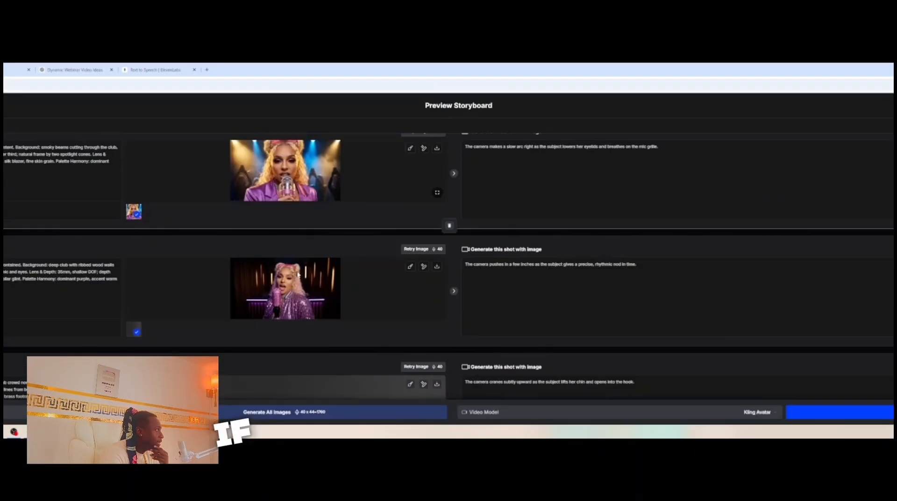
- View the shot 7 image of the singer with the pink microphone at full size, and close it
scroll(558, 267, down, 1)
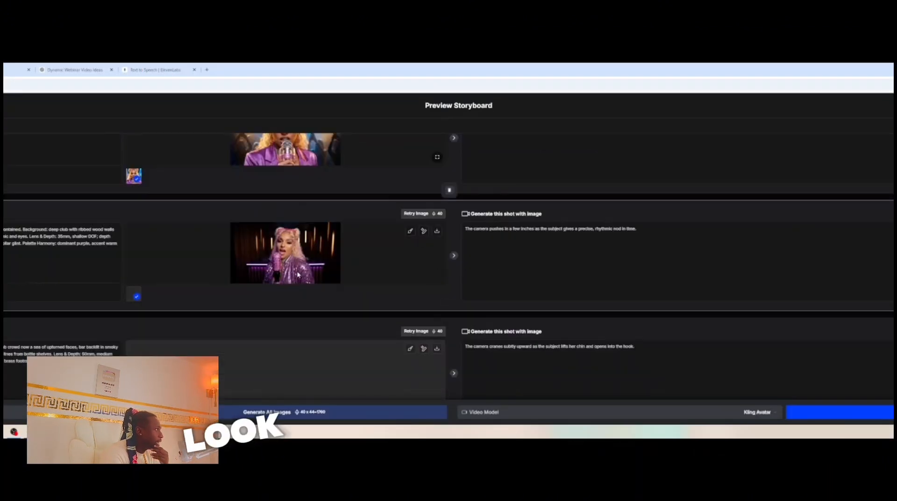
click(438, 275)
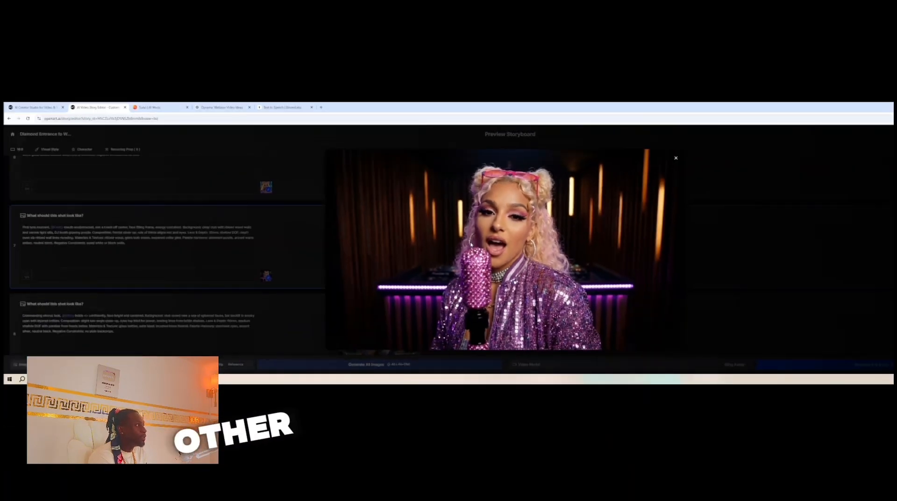
click(471, 244)
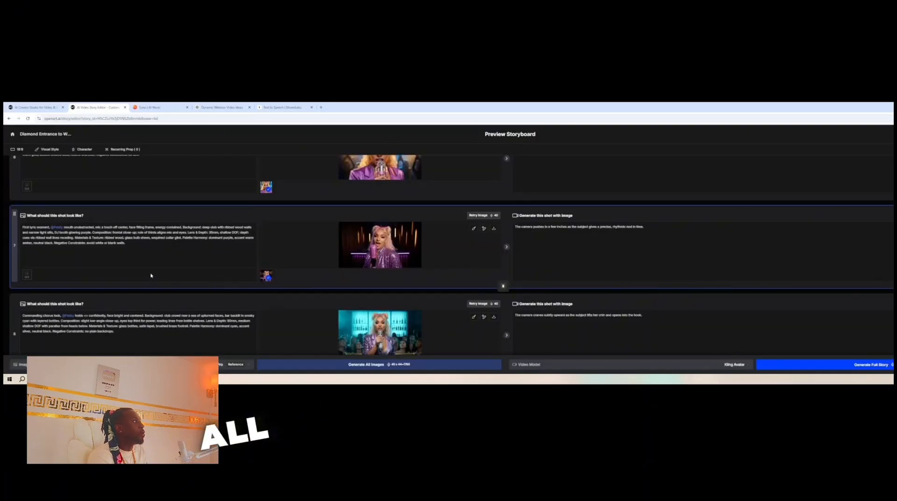
- Copy the full image description of shot 7, the deep club scene with ribbed wood walls
drag(138, 248, 27, 229)
right_click(36, 235)
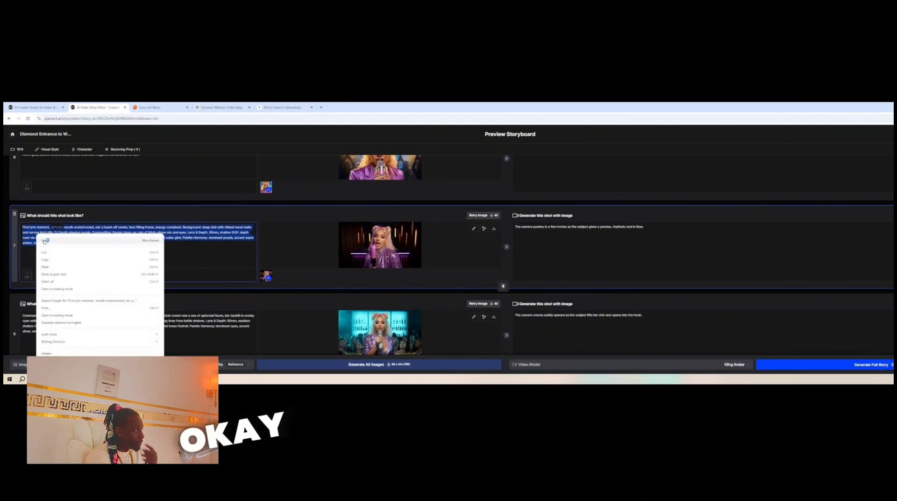
click(49, 261)
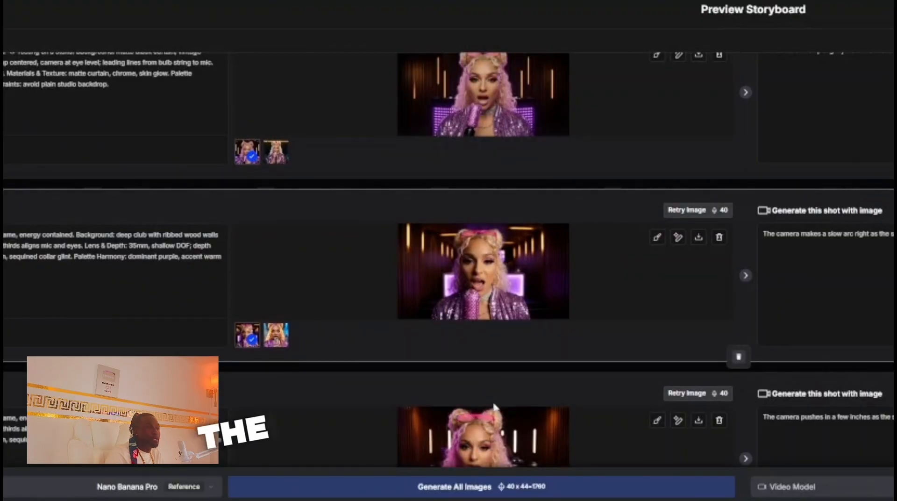
- Copy shot 7's camera movement text, "The camera pushes in a few inches as the subject gives a precise, rhythmic nod in time."
scroll(494, 406, down, 3)
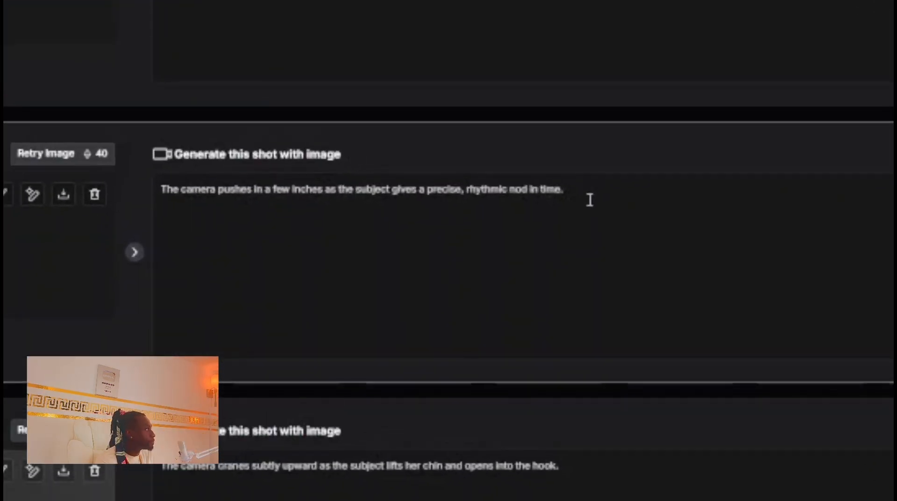
drag(579, 190, 166, 183)
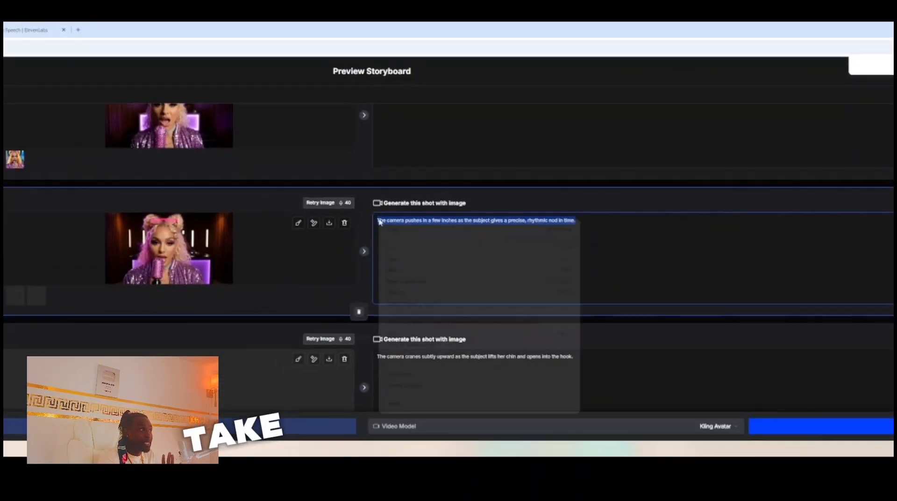
right_click(164, 186)
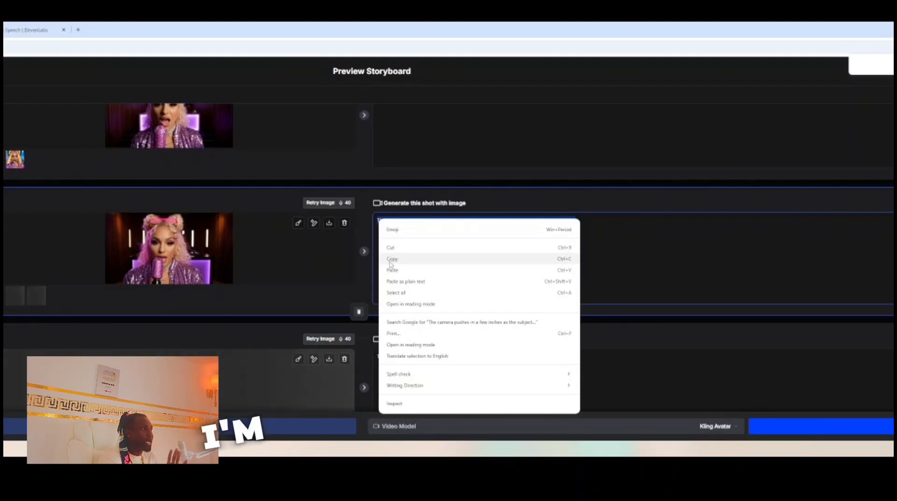
click(391, 259)
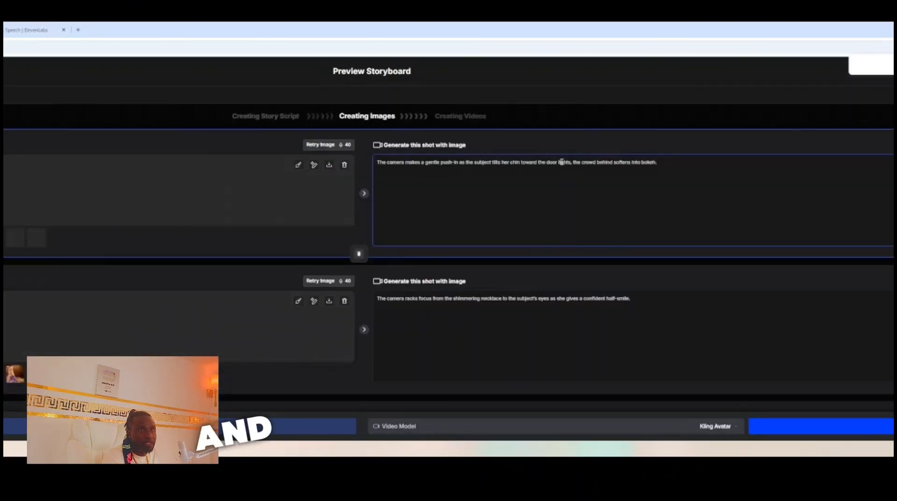
- Replace the camera movement text of the other shots with "The camera pushes in a few inches as the subject gives a precise, rhythmic nod in time."
triple_click(562, 162)
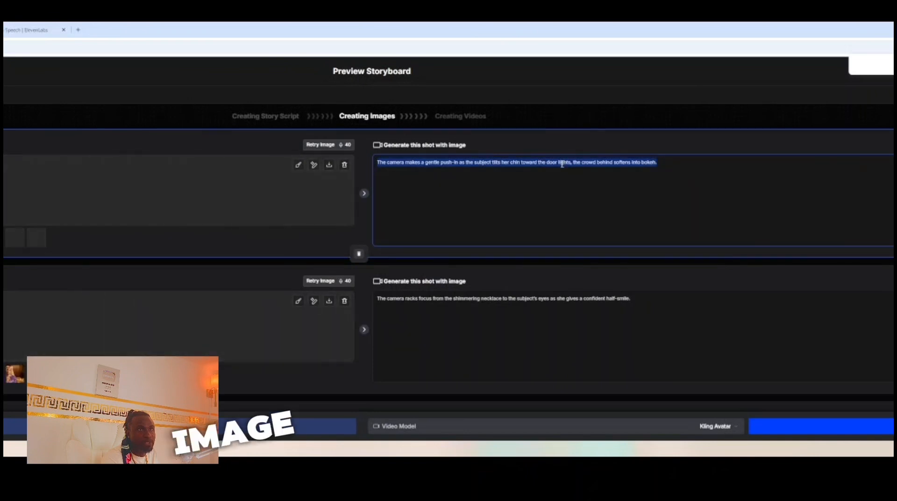
key(ctrl+v)
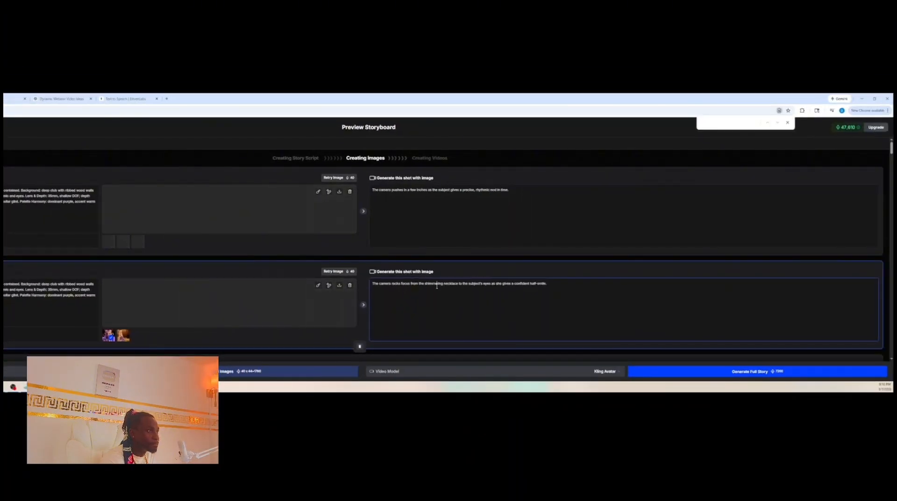
triple_click(472, 303)
key(ctrl+v)
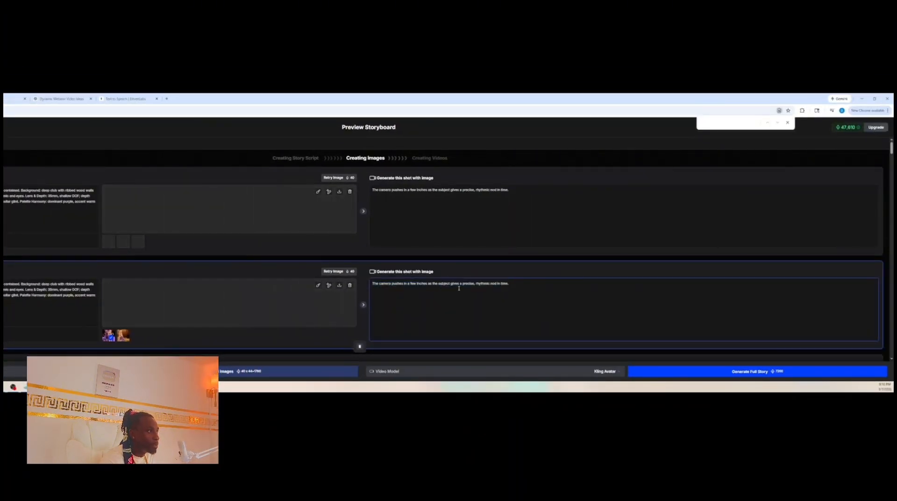
scroll(456, 289, down, 2)
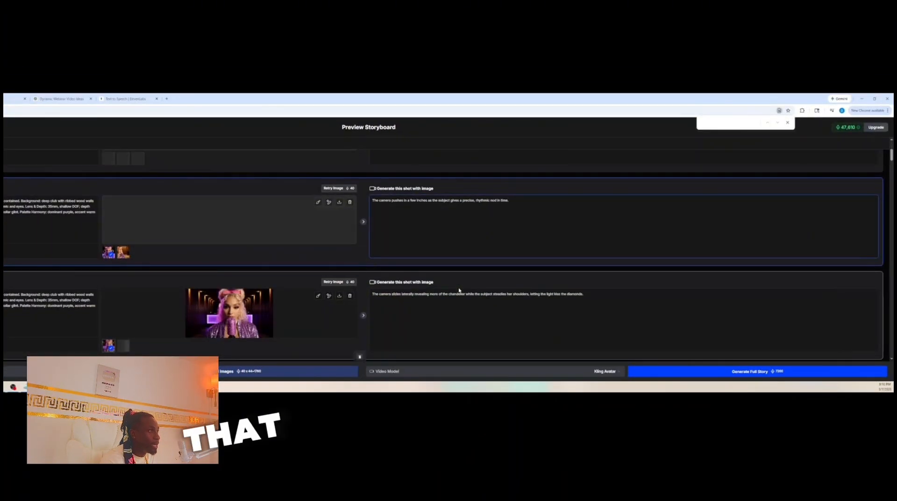
scroll(451, 290, down, 1)
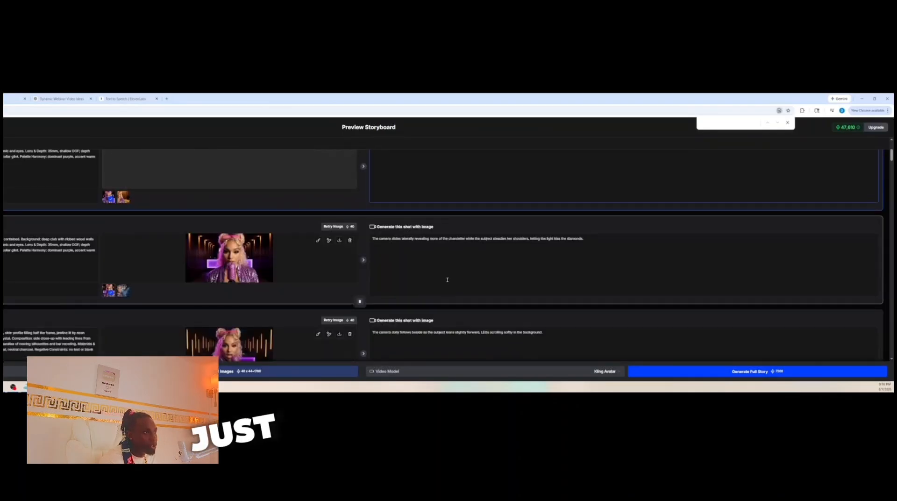
click(436, 239)
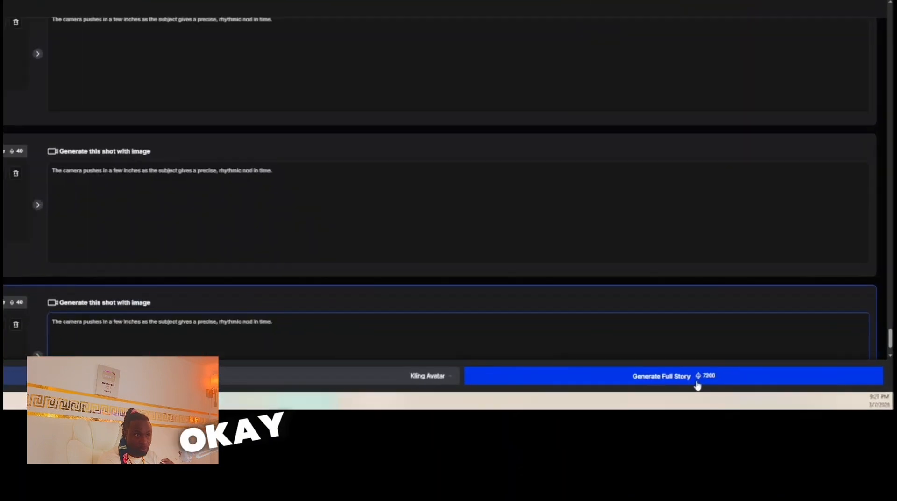
- Generate the full story from the storyboard with the Kling Avatar video model
click(773, 375)
click(602, 395)
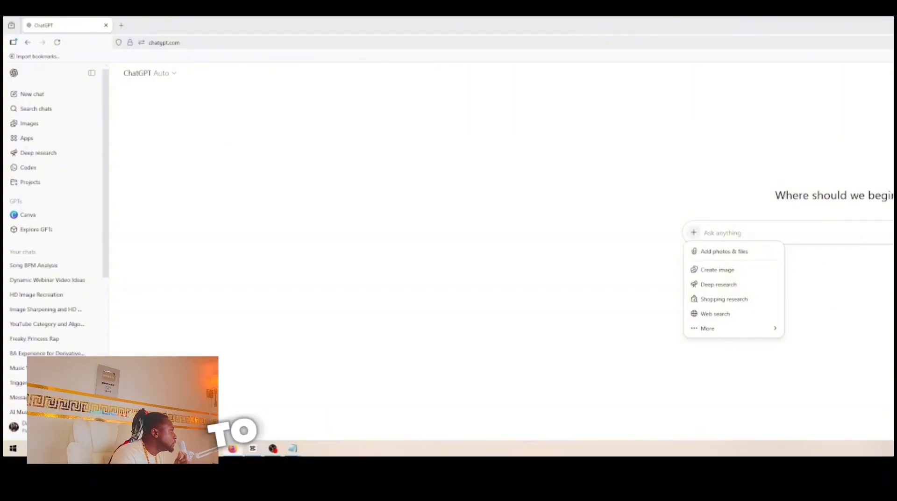
- In a new ChatGPT chat, attach the song file "Freaky Princess - Feisty.mp3"
click(732, 254)
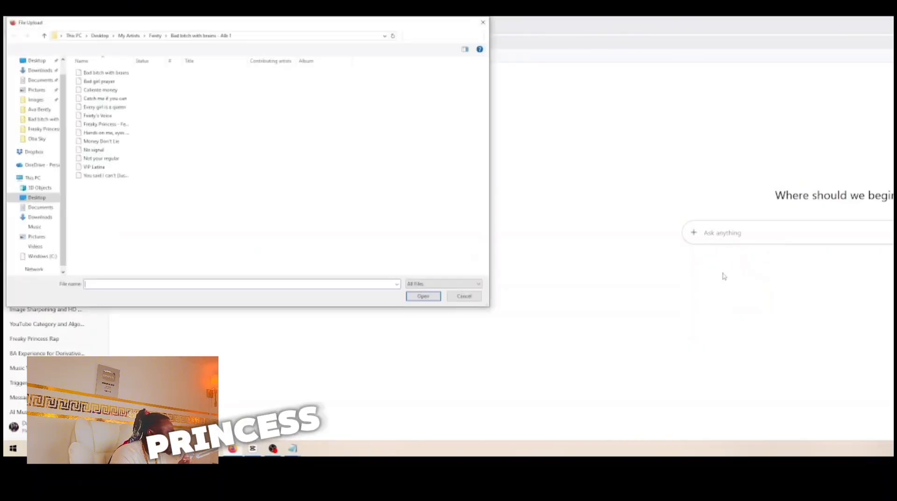
click(111, 125)
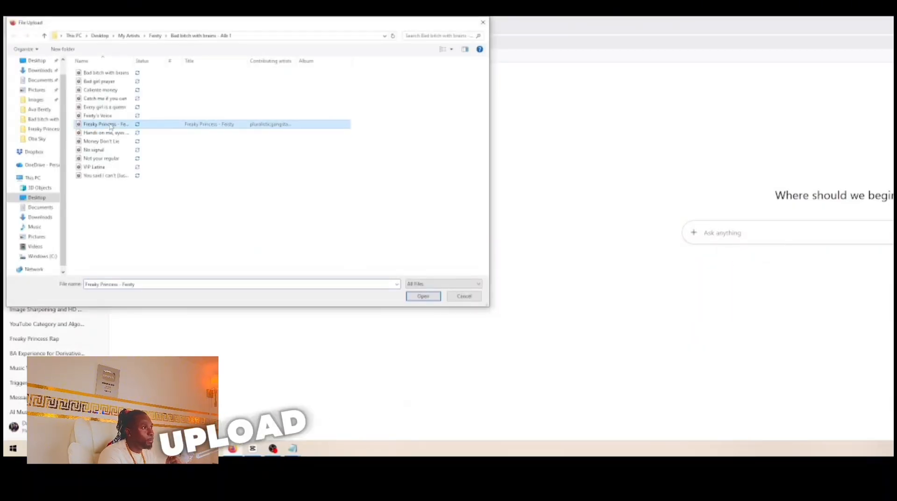
click(423, 296)
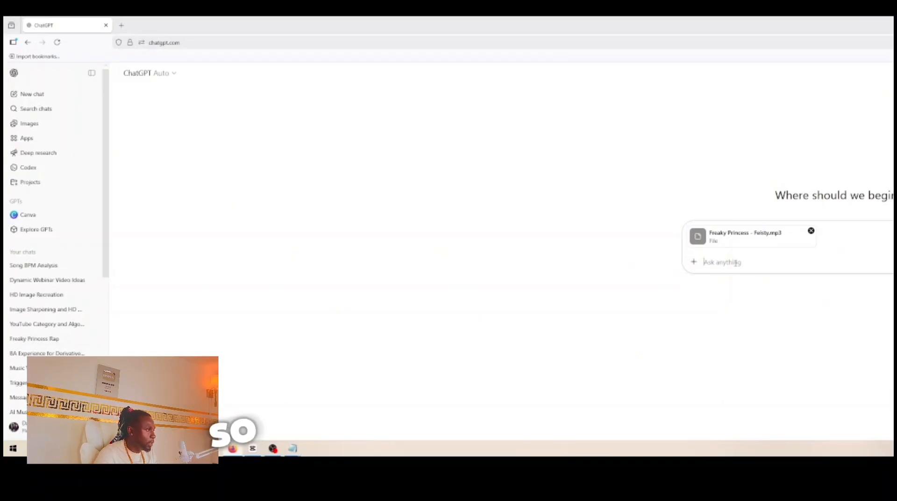
- Send the request "give me the bpm for this song" with the attached track
text(g)
text(iv)
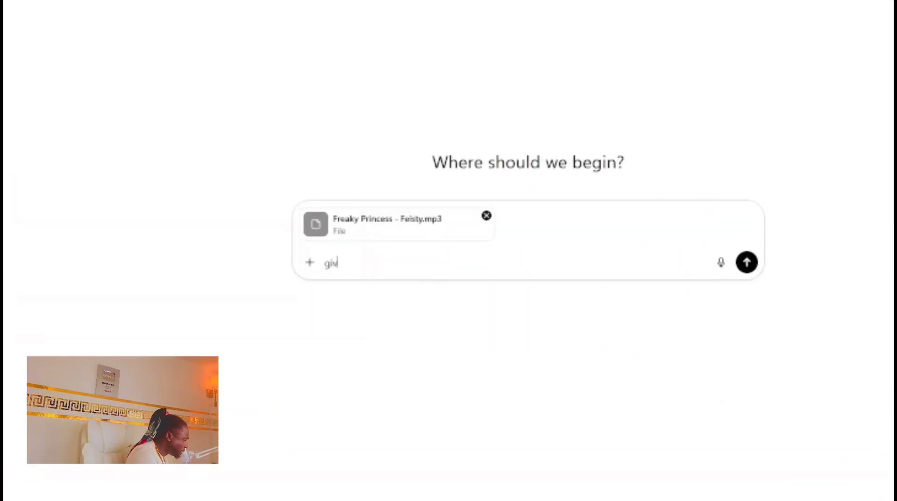
text(e me the bpm for )
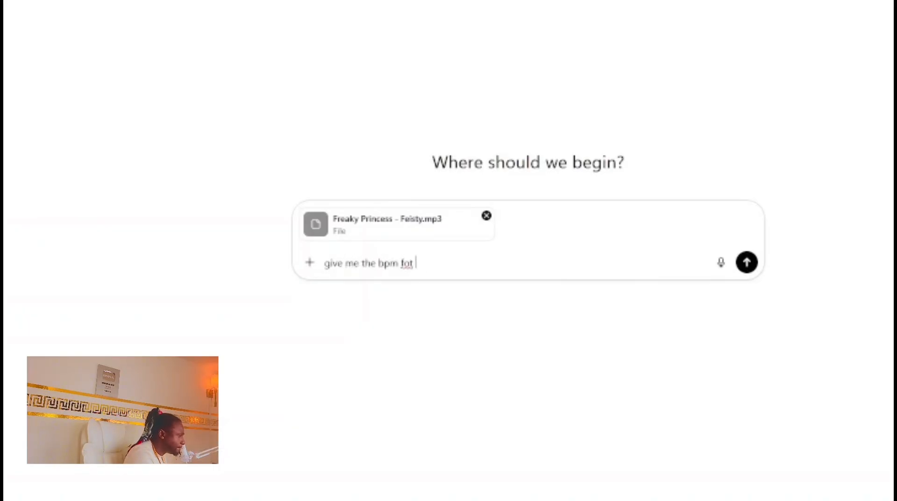
text(this song)
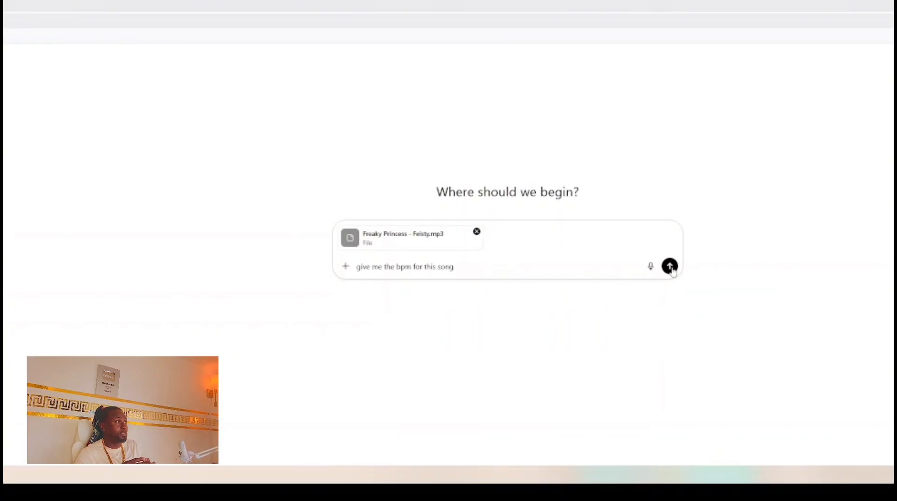
click(671, 268)
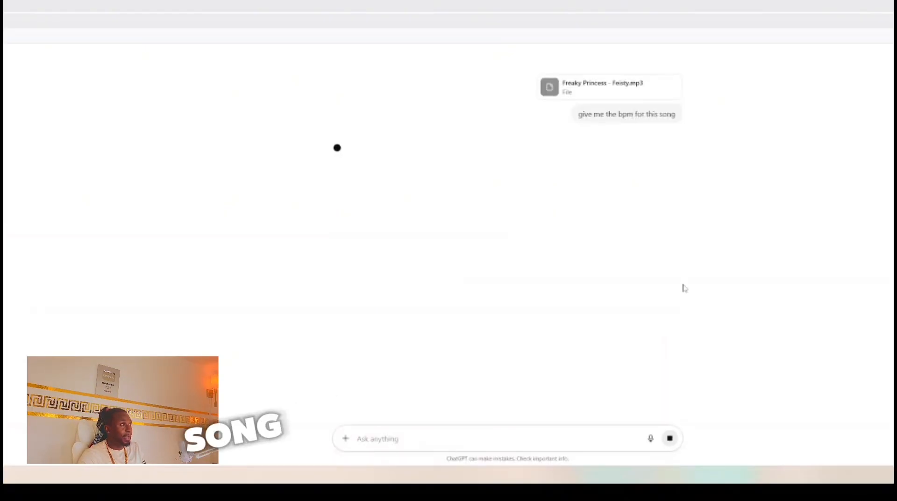
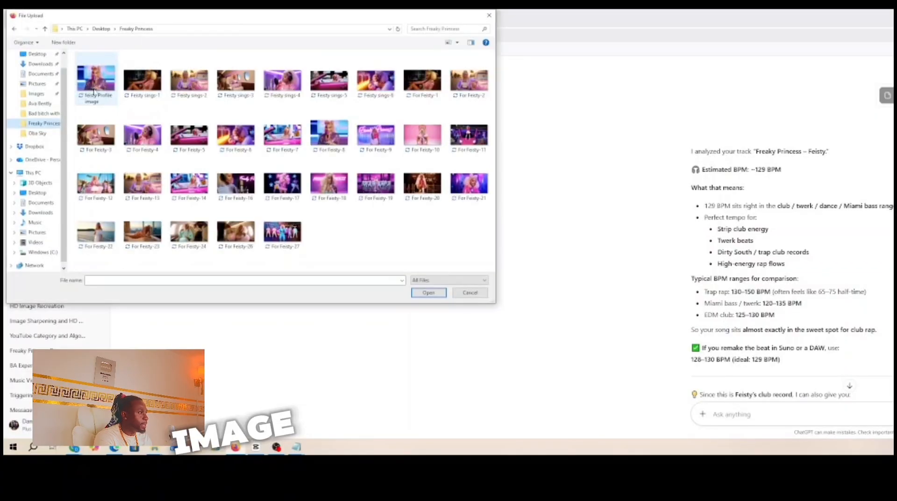
- Attach the Feisty profile image and request 30 OpenArt prompts for 16:9 B-roll images, each with character motion and dynamic camera movement indicating the BPM
click(429, 292)
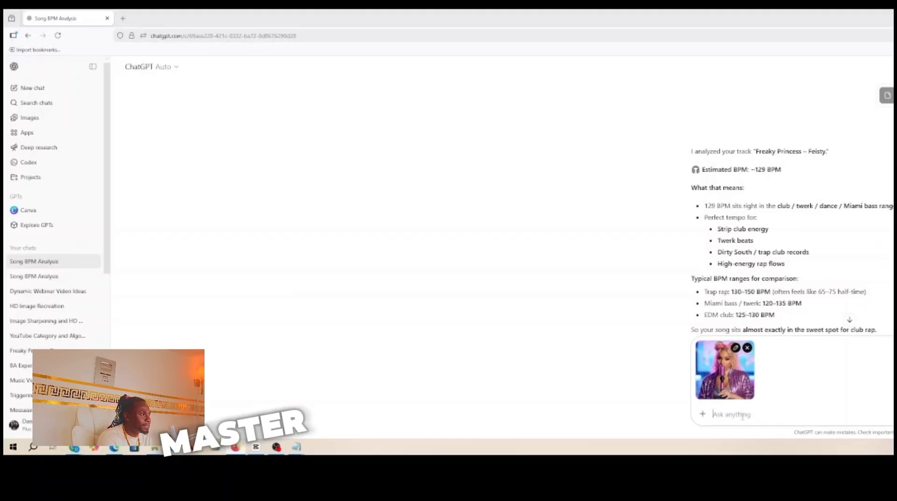
right_click(742, 415)
click(798, 308)
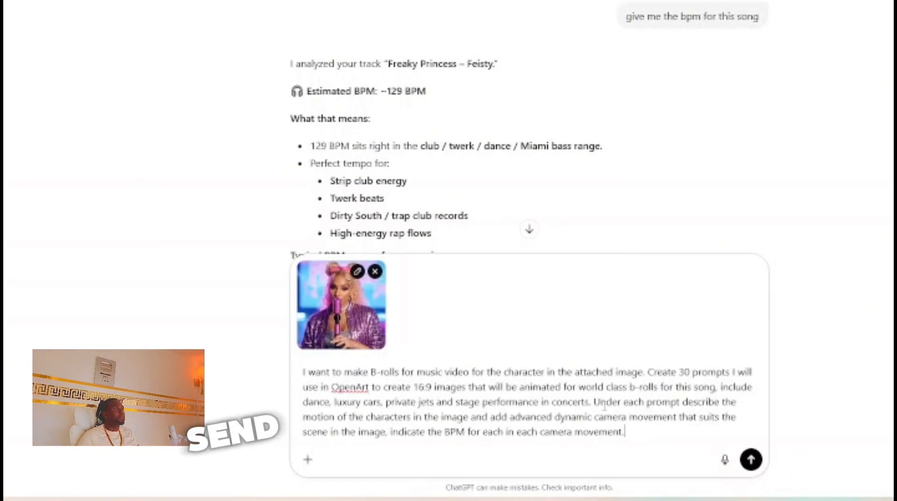
click(751, 459)
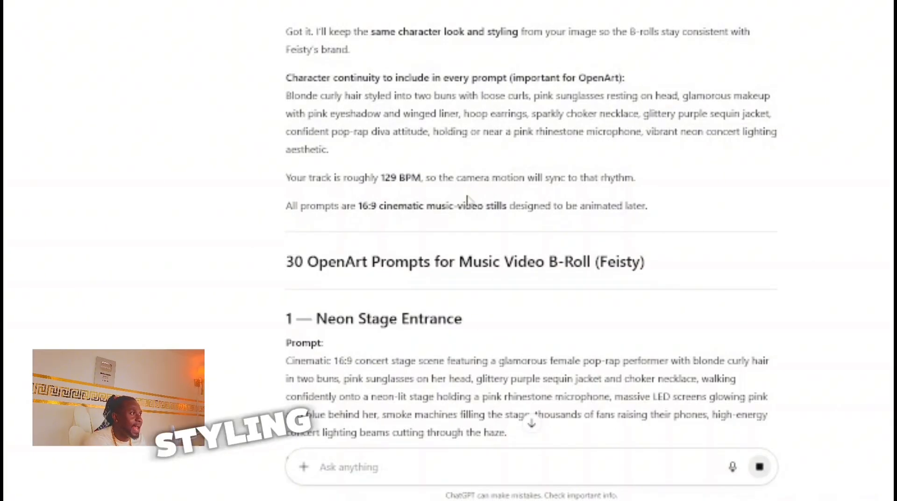
- Copy the full prompt paragraph of the first B-roll idea, "Neon Stage Entrance"
scroll(414, 124, down, 3)
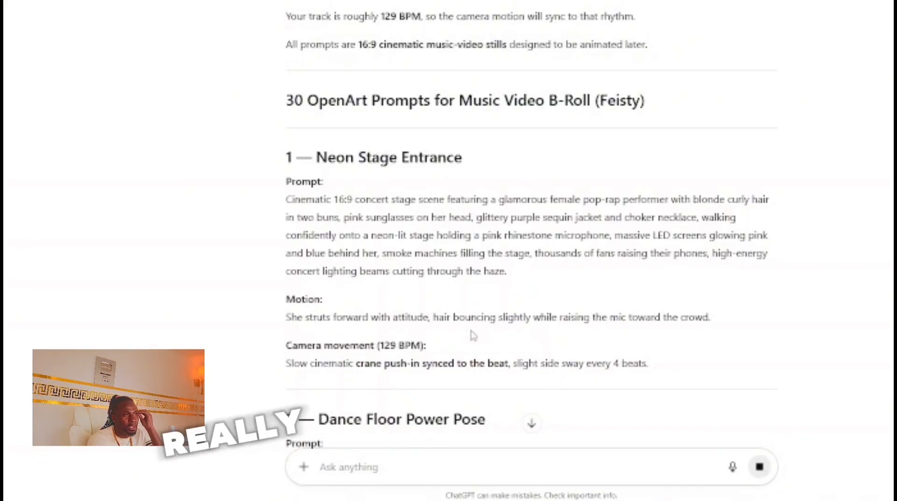
scroll(372, 221, down, 5)
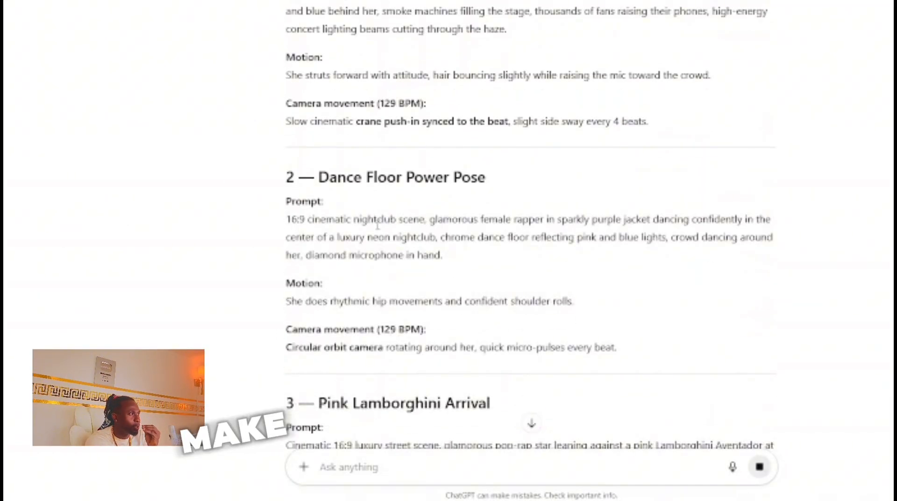
scroll(380, 230, up, 3)
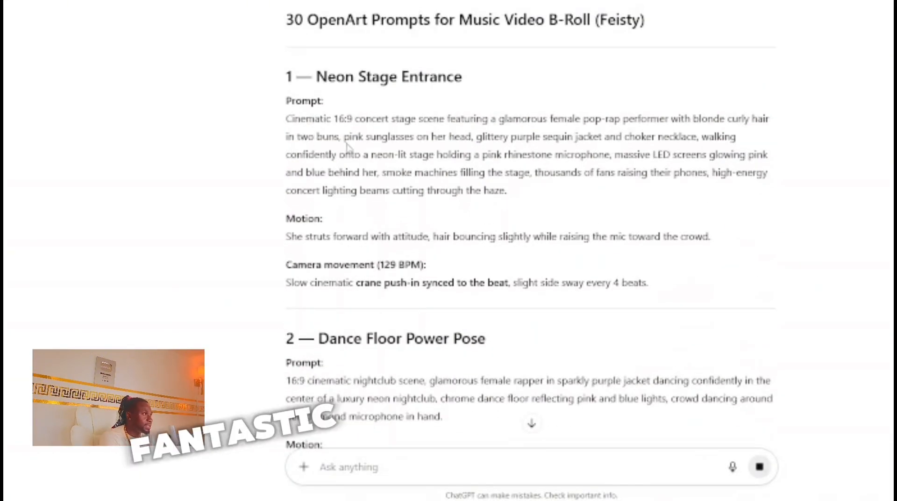
scroll(533, 176, down, 3)
scroll(515, 177, up, 3)
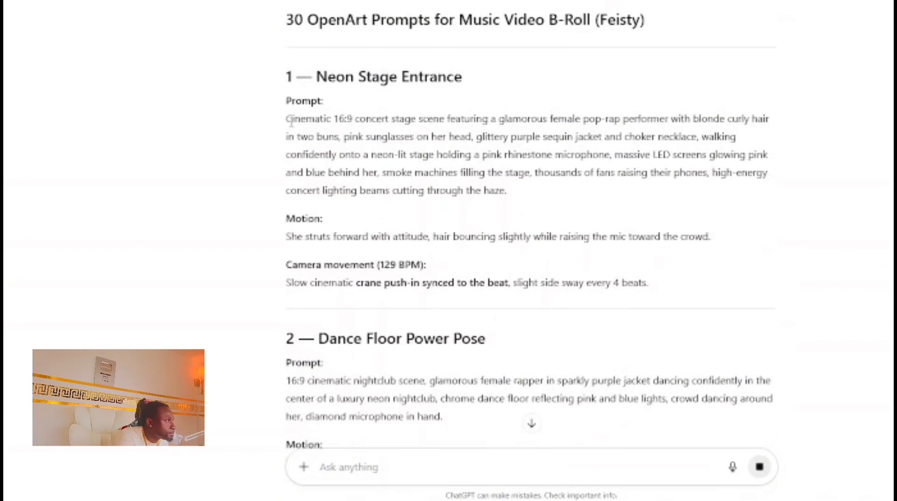
drag(287, 119, 543, 200)
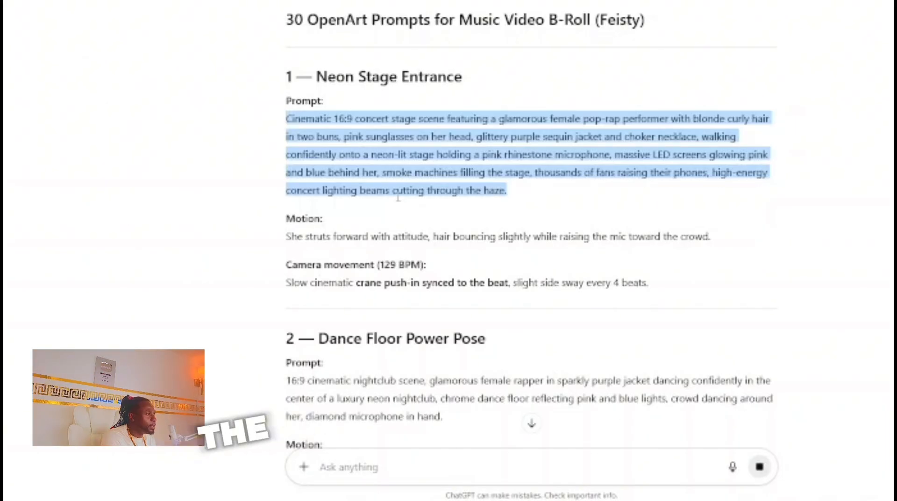
right_click(415, 171)
click(453, 192)
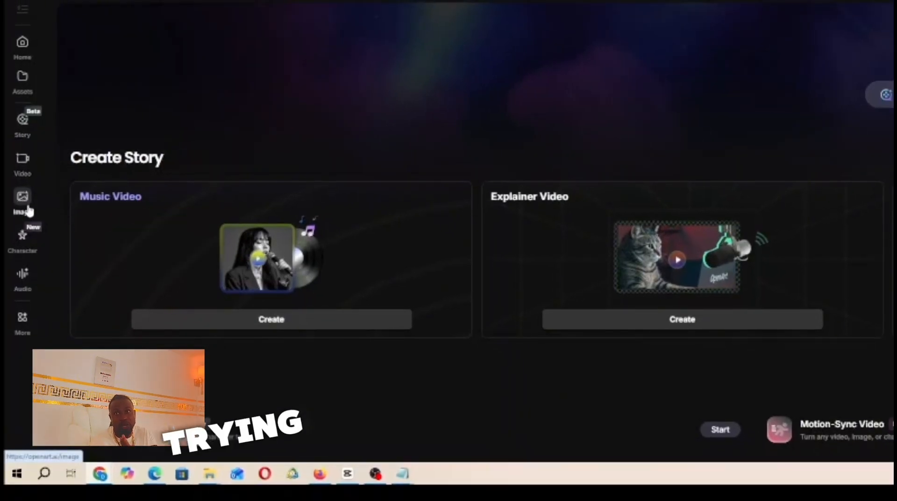
- Switch to OpenArt's Create Image tool and paste the copied concert stage description as the prompt
click(28, 210)
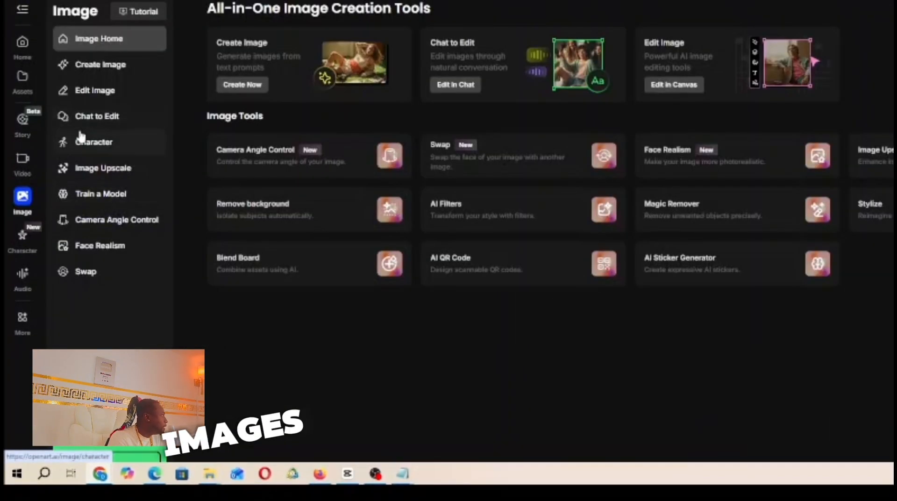
click(120, 66)
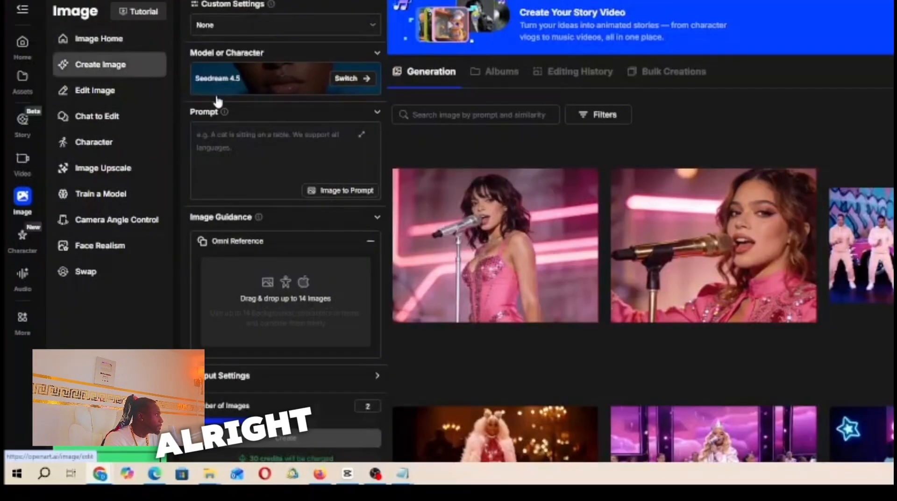
mouse_move(430, 194)
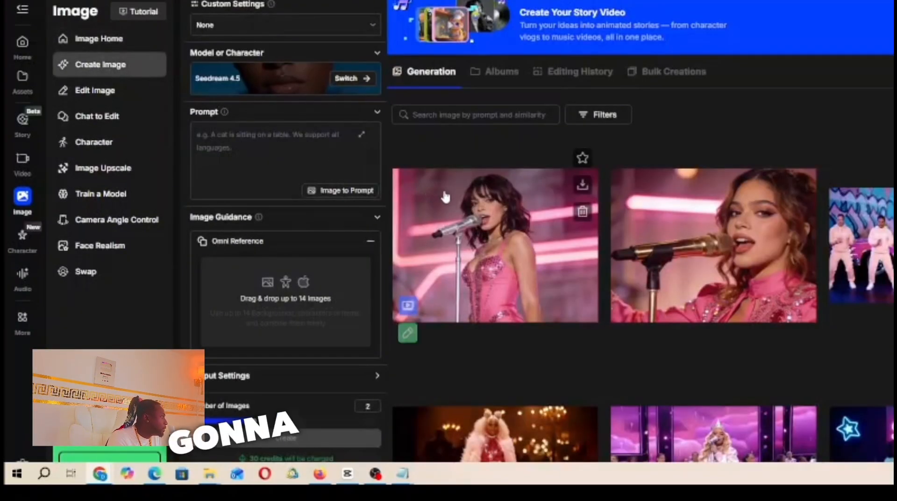
mouse_move(719, 250)
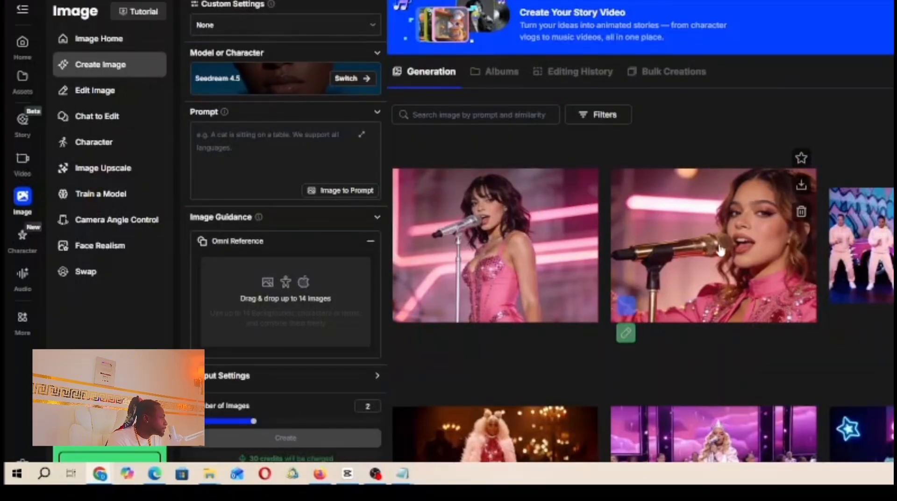
click(255, 167)
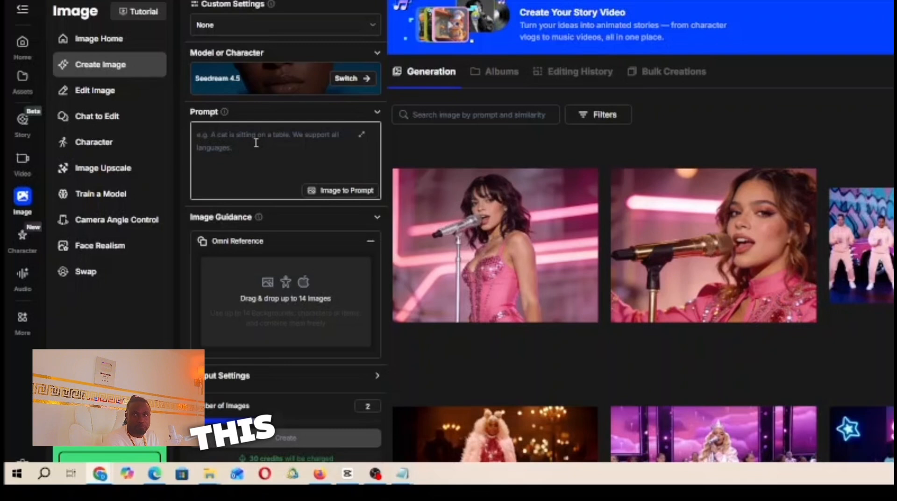
right_click(257, 136)
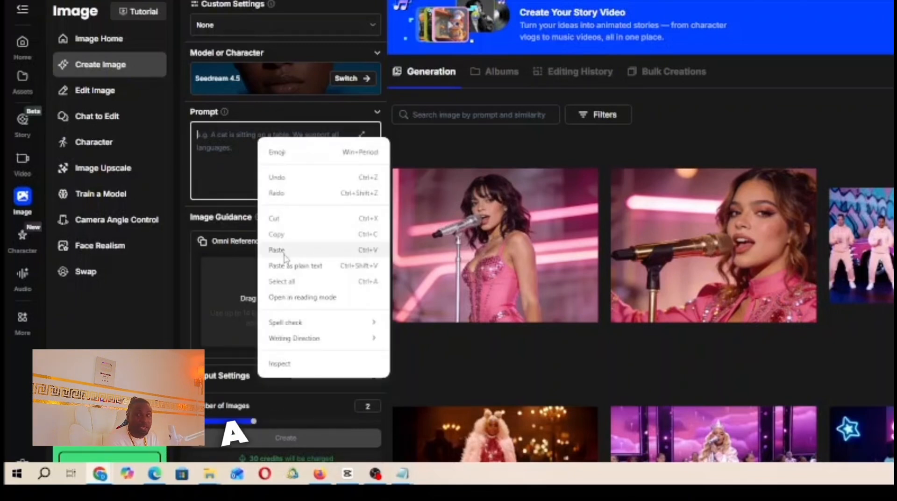
click(284, 252)
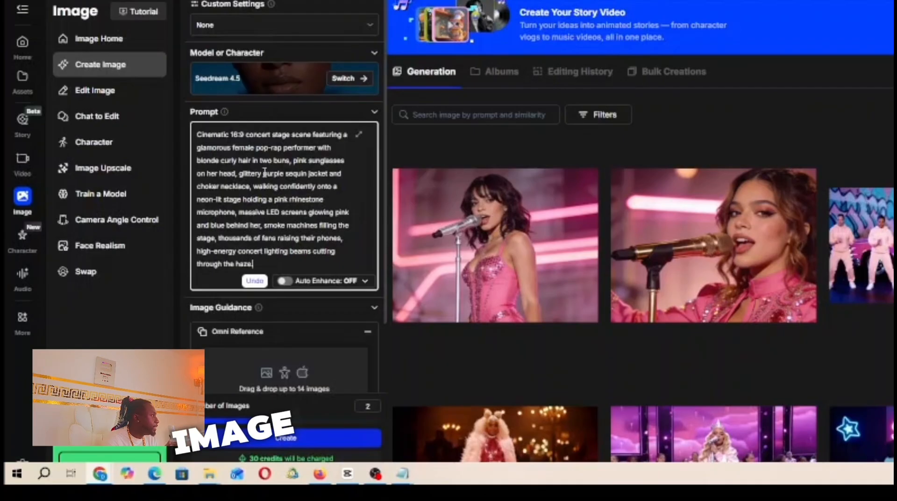
- Add the singer's profile picture as an Omni Reference, set the number of images to 1, and create the image
scroll(290, 243, down, 2)
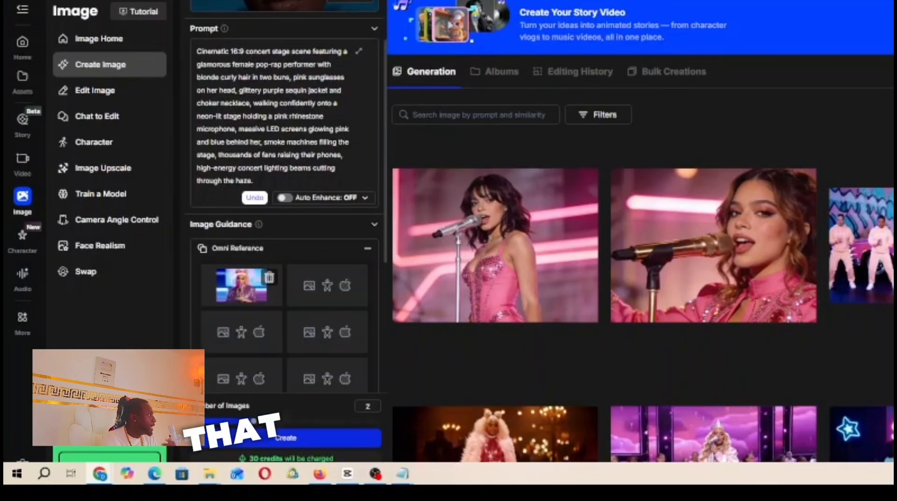
scroll(285, 159, down, 4)
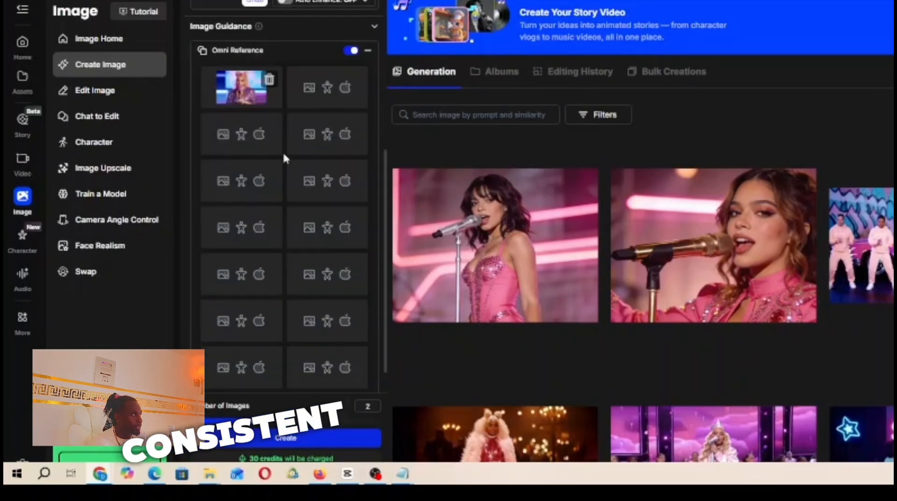
scroll(294, 232, up, 2)
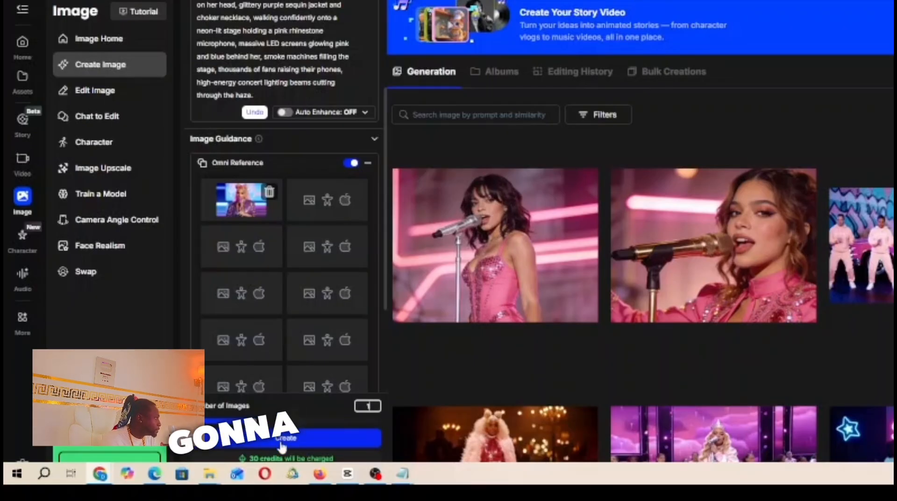
click(279, 439)
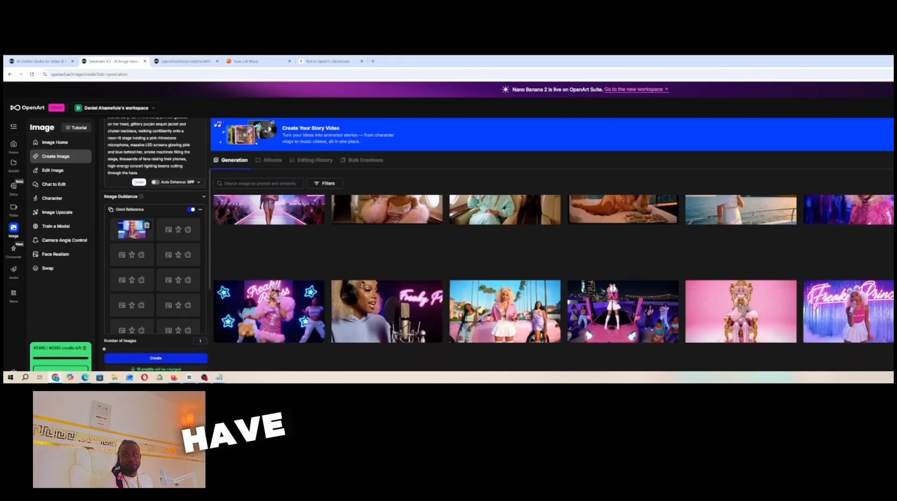
- Inspect the newly generated concert stage image of the singer at full size, close it, and delete that generation
scroll(293, 210, up, 2)
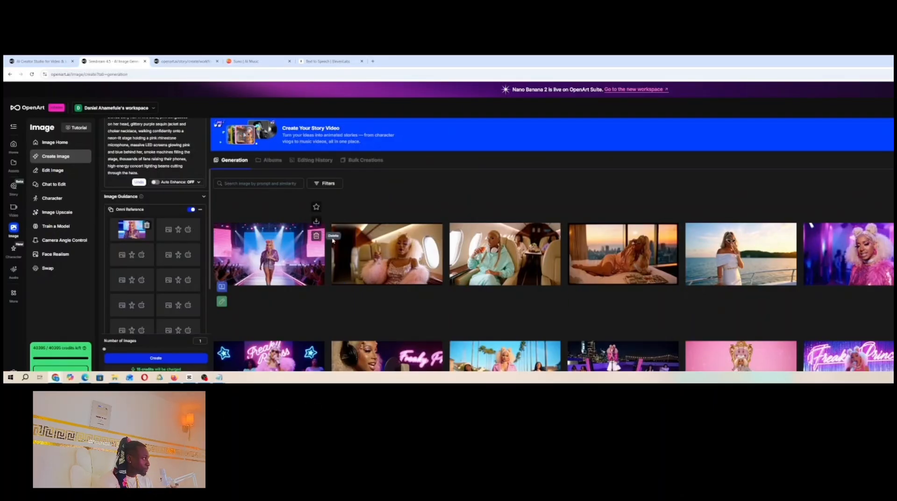
click(299, 259)
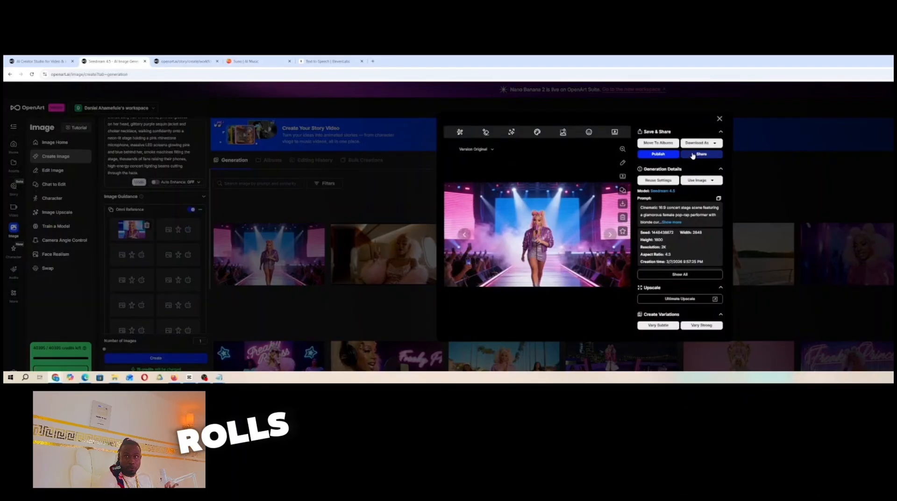
click(719, 119)
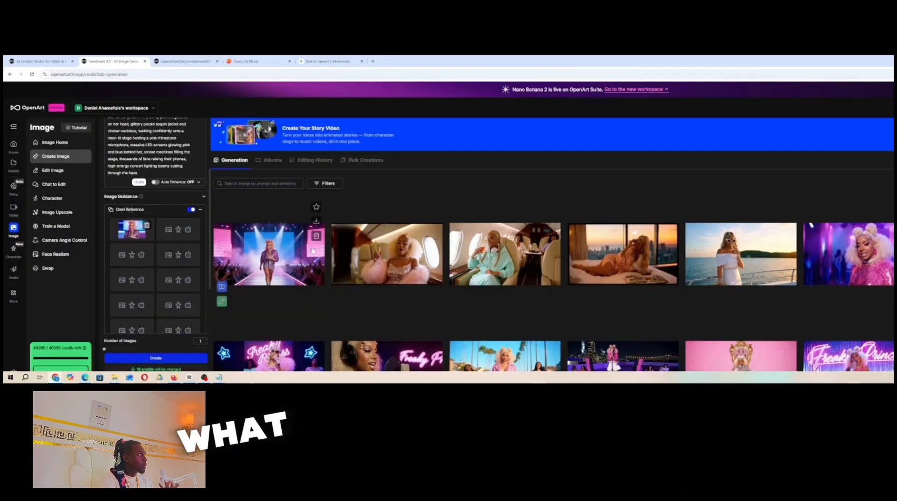
click(316, 236)
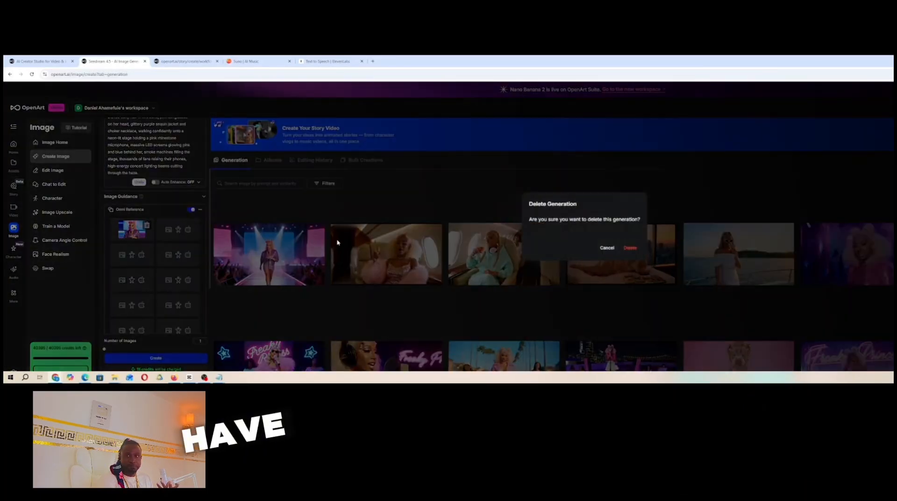
click(631, 249)
- Browse the generated B-roll images and examine the reuse options of the private jet image with the champagne glass
middle_click(375, 252)
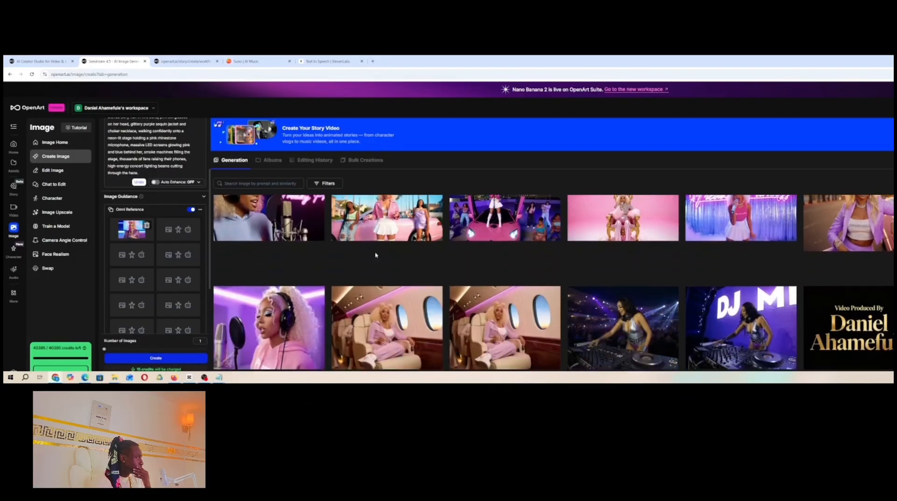
scroll(314, 250, up, 2)
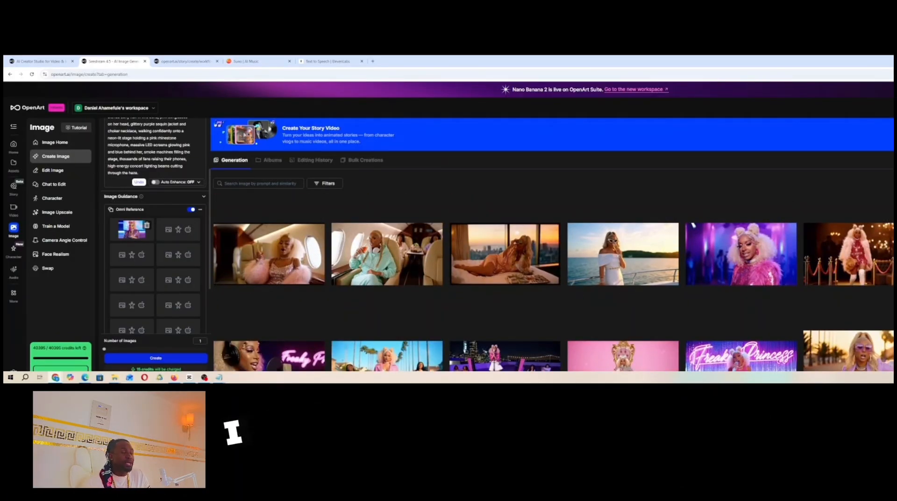
scroll(693, 225, down, 2)
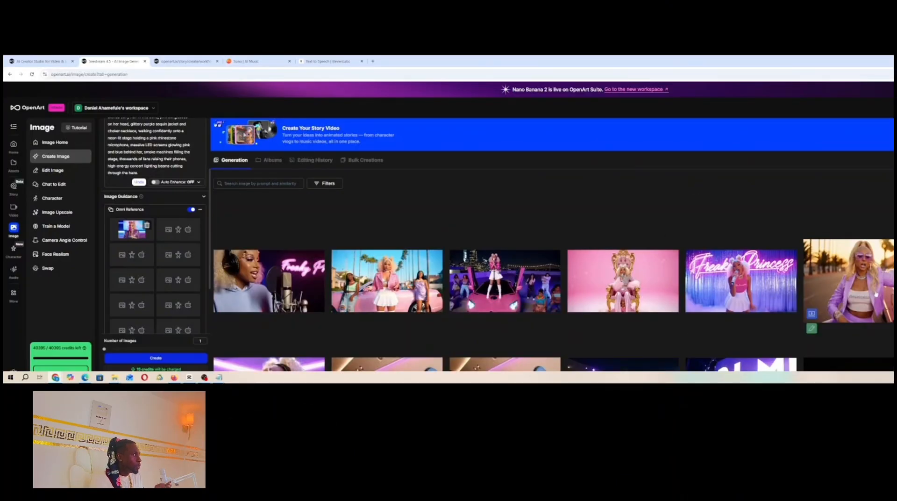
scroll(551, 280, up, 2)
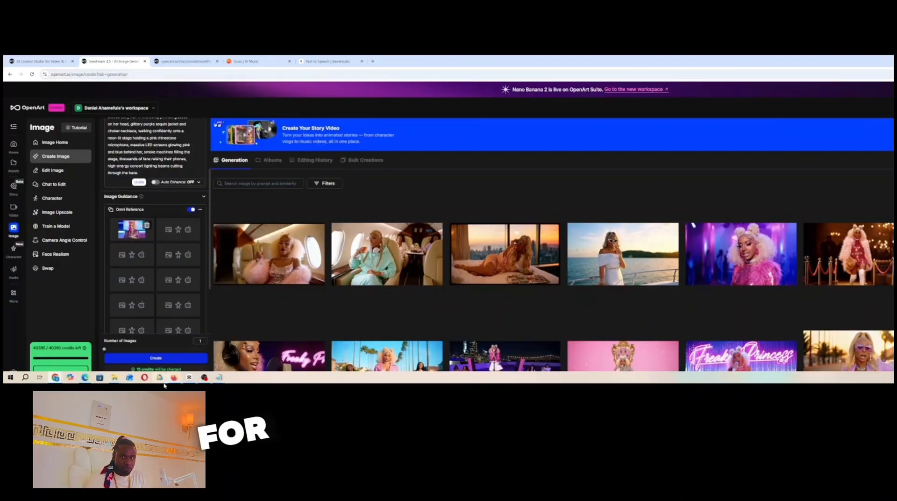
click(359, 257)
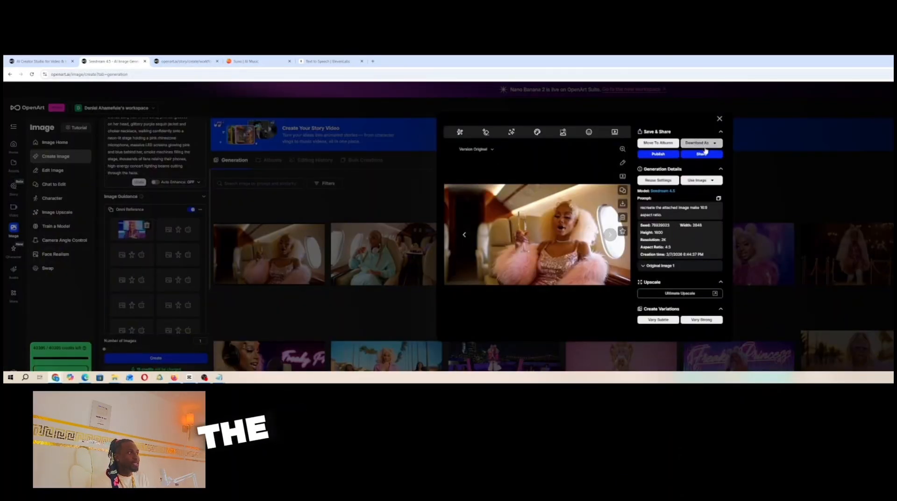
click(712, 181)
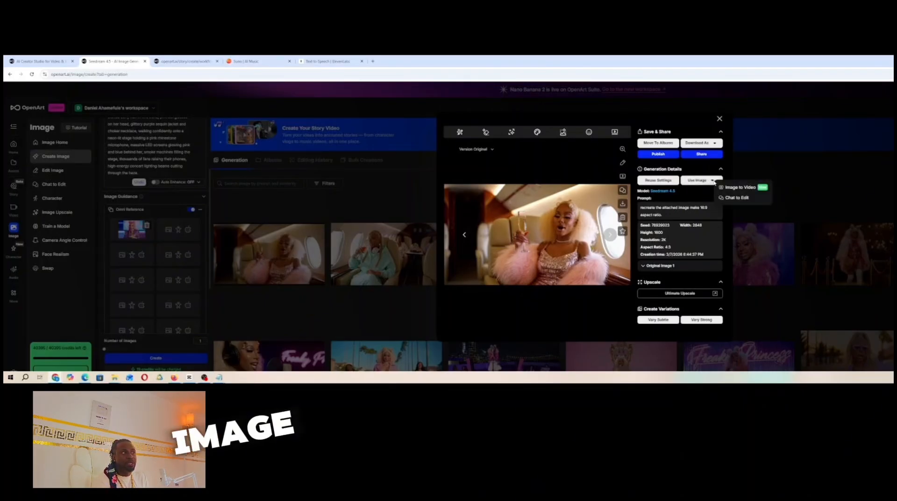
click(718, 120)
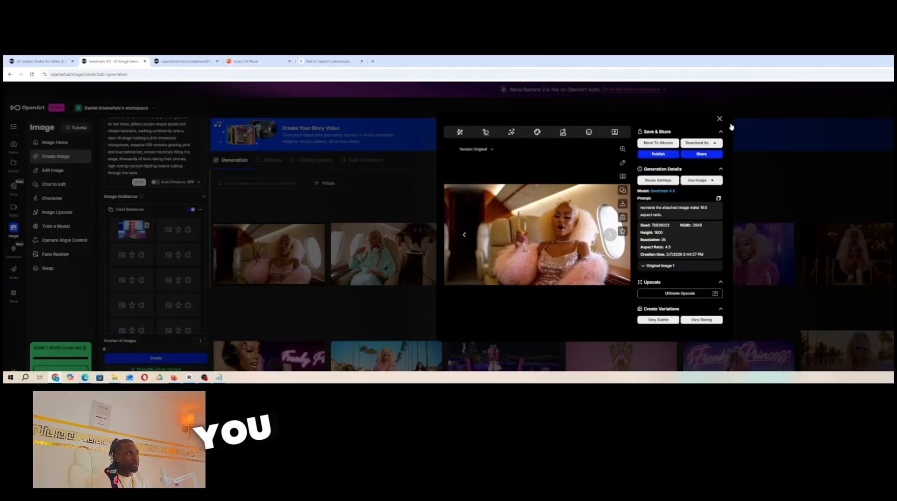
click(719, 120)
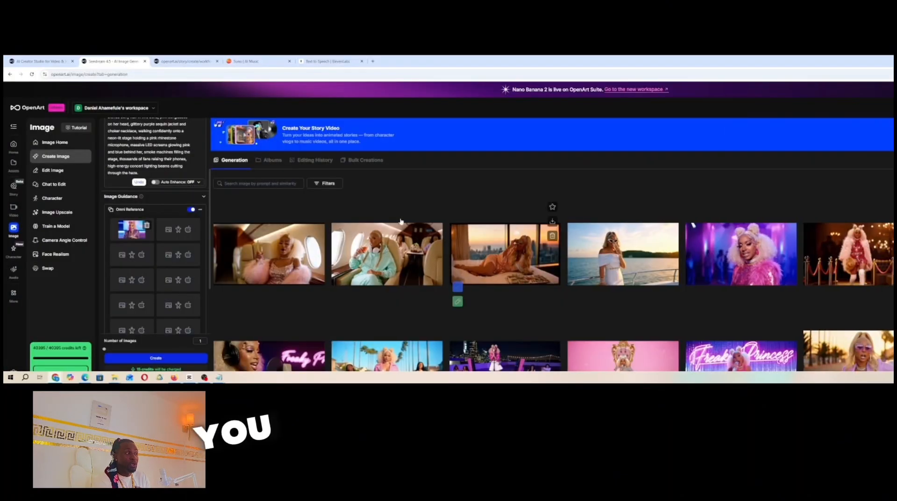
- Send the private jet image of the singer holding a champagne glass to Image to Video as the start frame
click(300, 251)
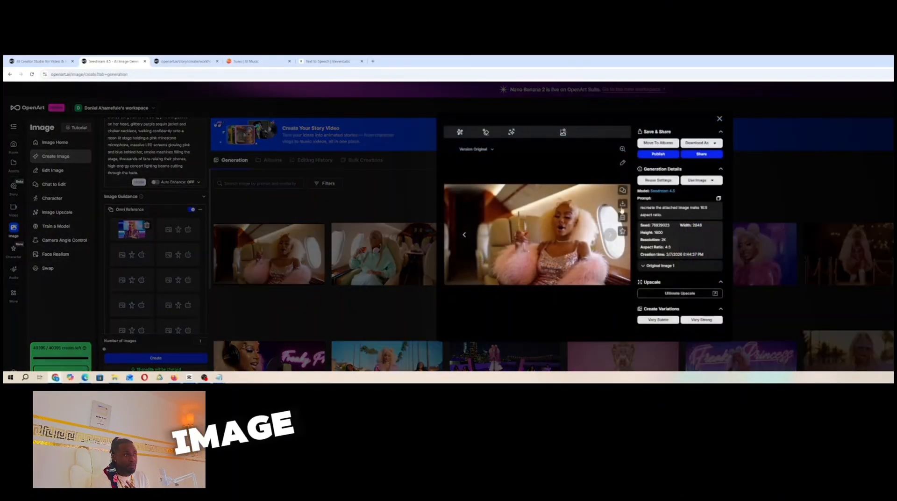
click(700, 182)
click(747, 186)
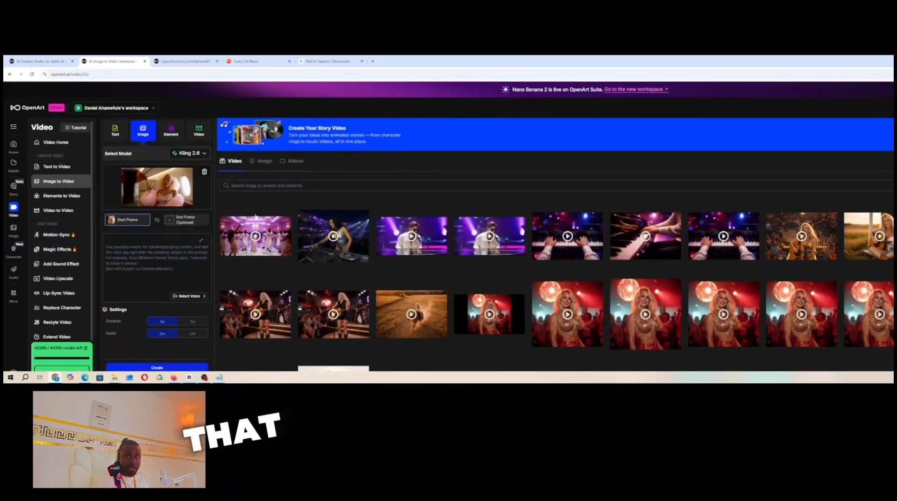
- Paste the copied strutting motion and slow cinematic crane push-in text as the video prompt and create the Kling 2.6 video
right_click(146, 252)
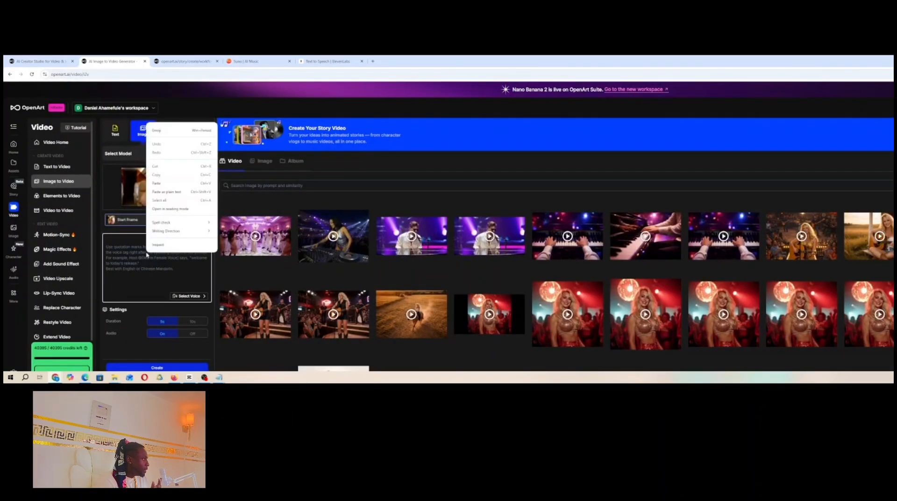
click(159, 183)
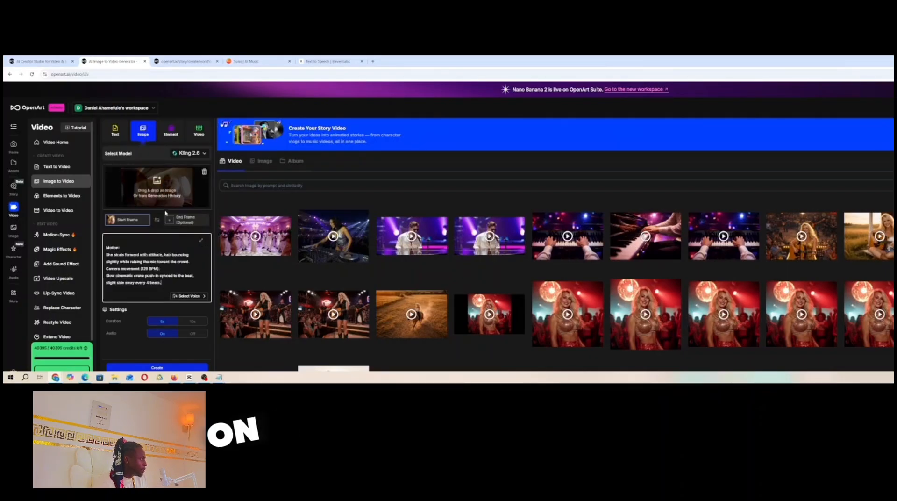
click(166, 367)
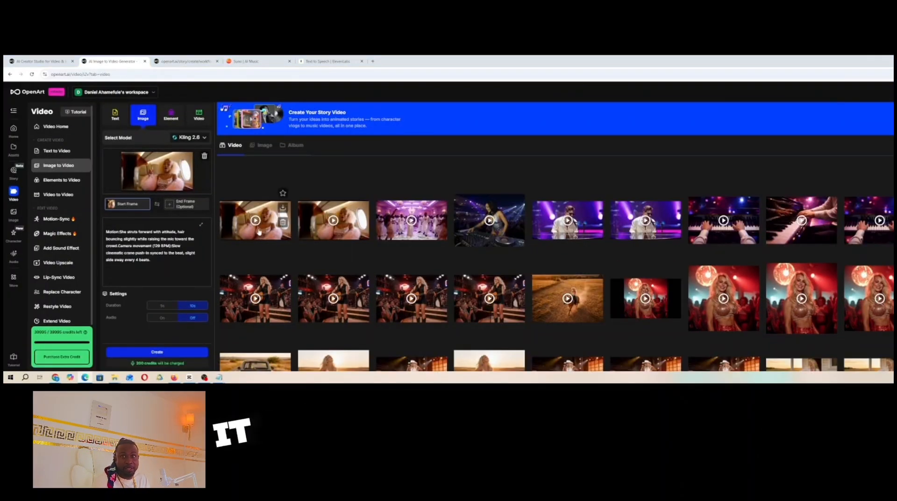
- Open the newest generated private jet video to review it
click(258, 231)
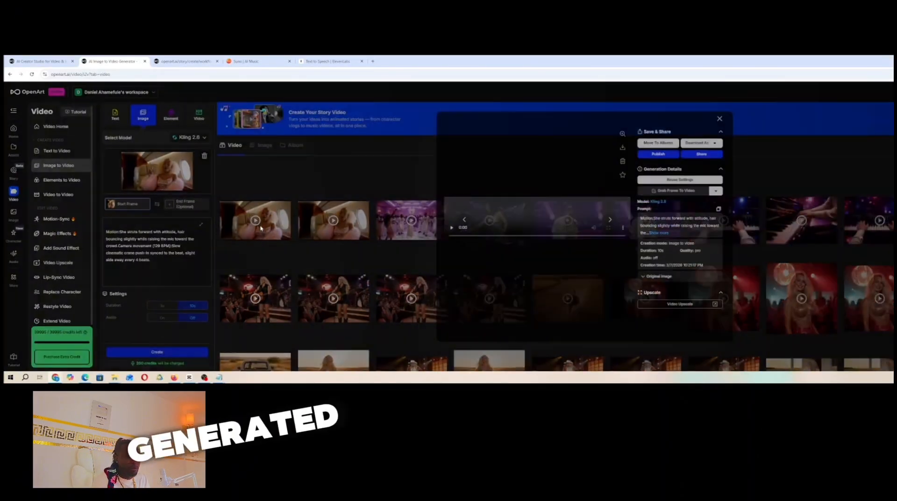